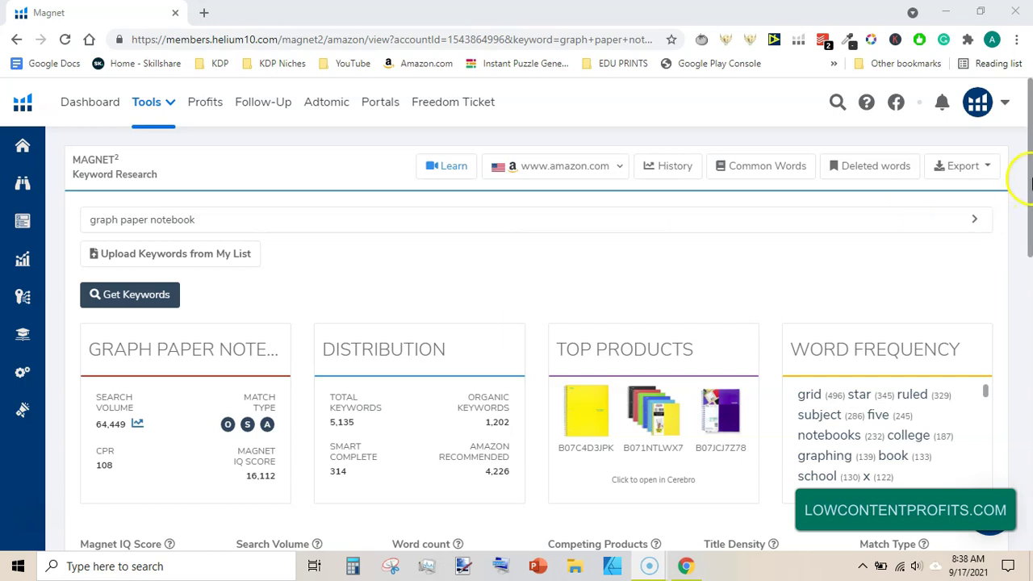
- Bring up the Helium 10 keyword research tools
{"action": "mouse_move", "coordinate": [1030, 180]}
{"action": "left_mouse_down"}
{"action": "mouse_move", "coordinate": [1030, 240]}
{"action": "mouse_move", "coordinate": [1016, 173]}
{"action": "left_mouse_up"}
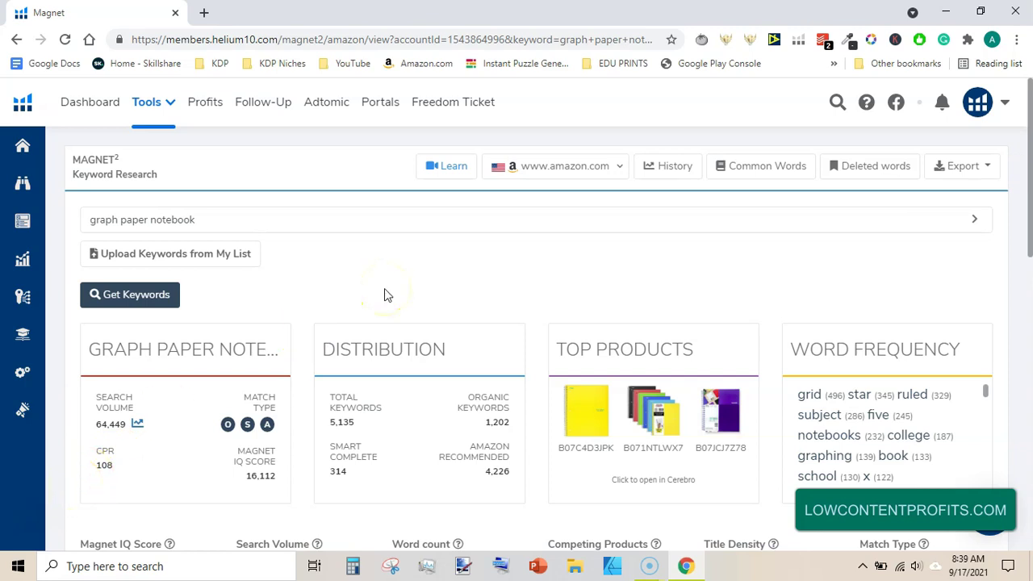
{"action": "mouse_move", "coordinate": [22, 297]}
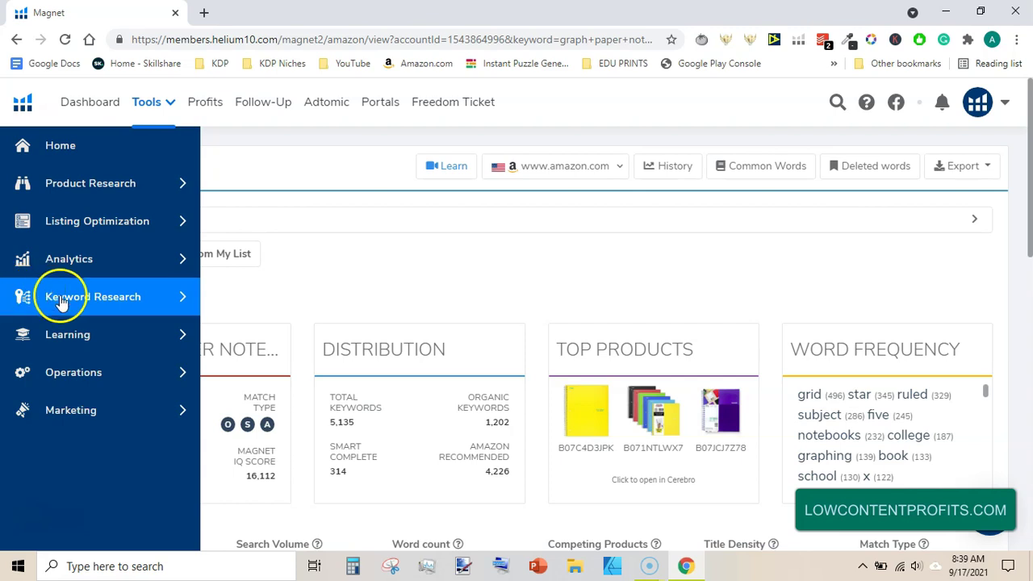
{"action": "left_click", "coordinate": [184, 299]}
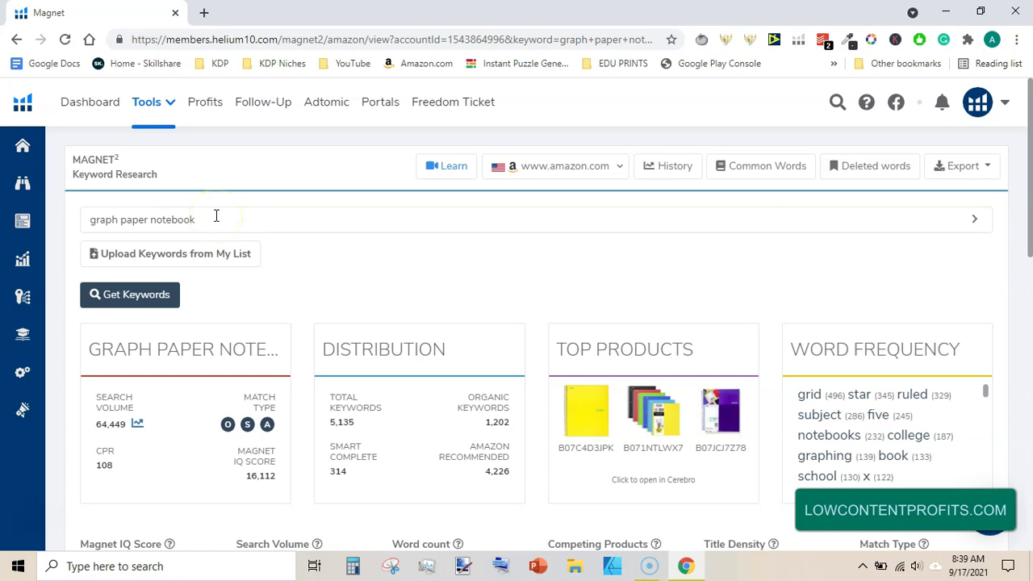
- Replace the keyword with the 'graph paper notebook' suggestion and run it as a new search
{"action": "left_click", "coordinate": [232, 212]}
{"action": "key", "text": "BackSpace"}
{"action": "key", "text": "BackSpace"}
{"action": "key", "text": "BackSpace"}
{"action": "key", "text": "BackSpace"}
{"action": "key", "text": "BackSpace"}
{"action": "key", "text": "BackSpace"}
{"action": "key", "text": "BackSpace"}
{"action": "key", "text": "BackSpace"}
{"action": "key", "text": "BackSpace"}
{"action": "key", "text": "BackSpace"}
{"action": "key", "text": "BackSpace"}
{"action": "key", "text": "BackSpace"}
{"action": "key", "text": "BackSpace"}
{"action": "key", "text": "BackSpace"}
{"action": "key", "text": "BackSpace"}
{"action": "key", "text": "BackSpace"}
{"action": "key", "text": "BackSpace"}
{"action": "key", "text": "BackSpace"}
{"action": "type", "text": "graph paper not"}
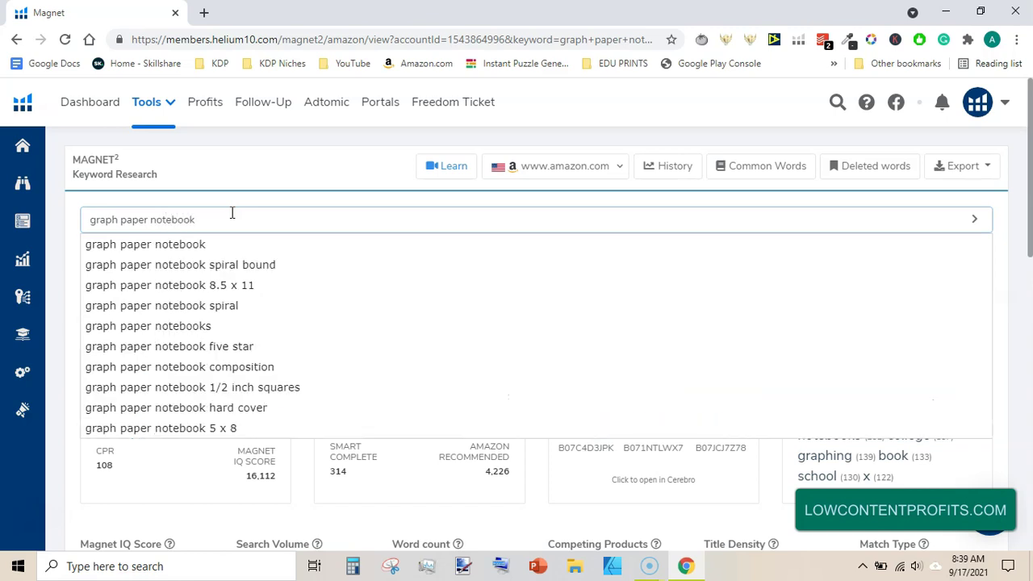
{"action": "left_click", "coordinate": [188, 249]}
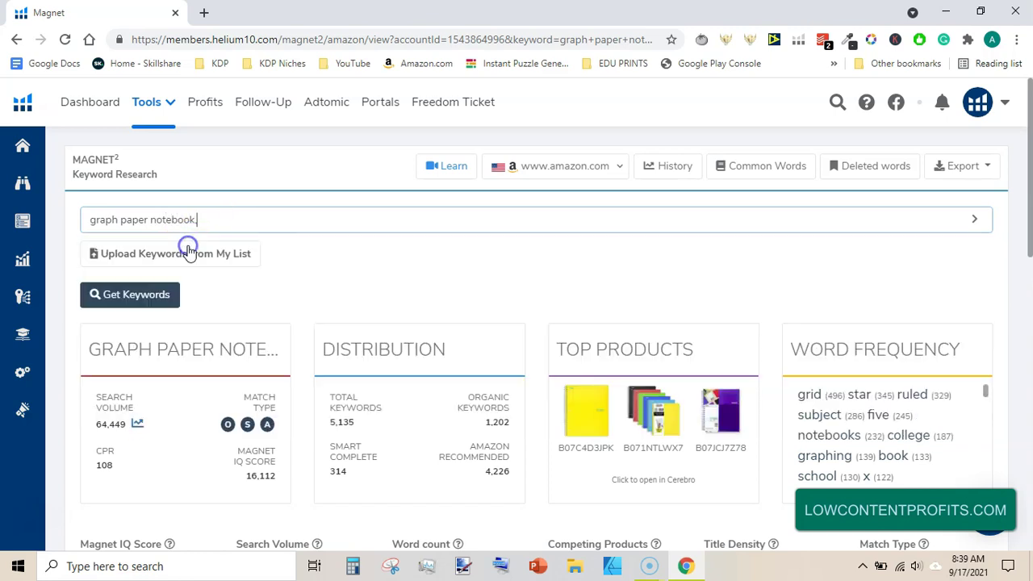
{"action": "left_click", "coordinate": [134, 295]}
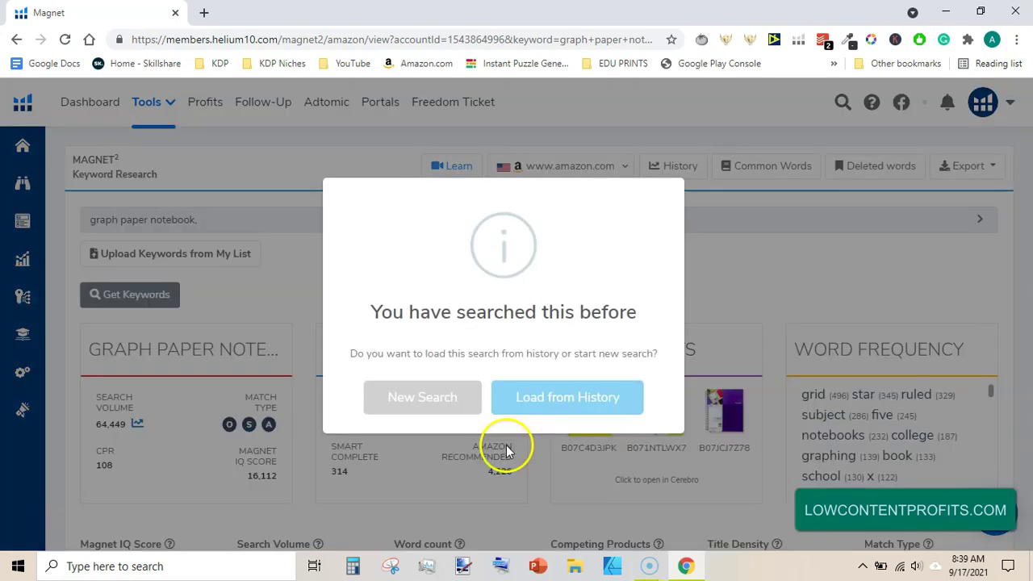
{"action": "left_click", "coordinate": [424, 410]}
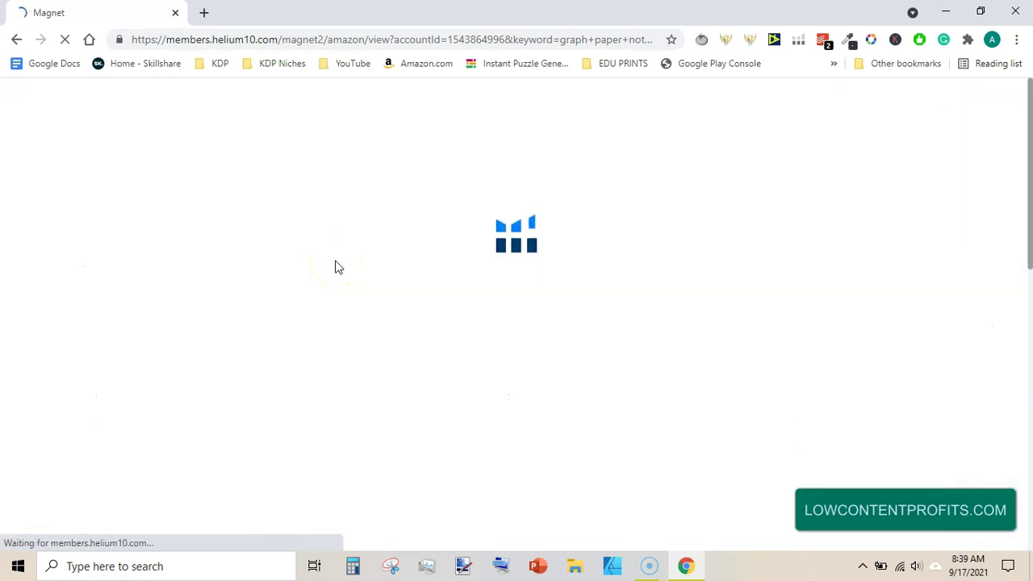
{"action": "left_click_drag", "start_coordinate": [1030, 161], "coordinate": [1031, 211]}
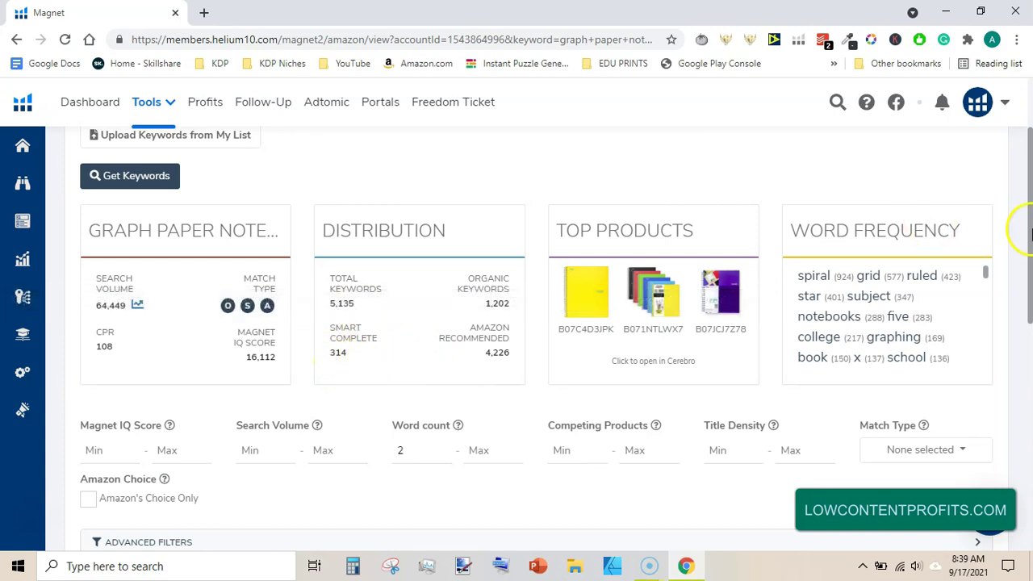
{"action": "scroll", "coordinate": [1016, 129], "scroll_direction": "up", "scroll_amount": 2}
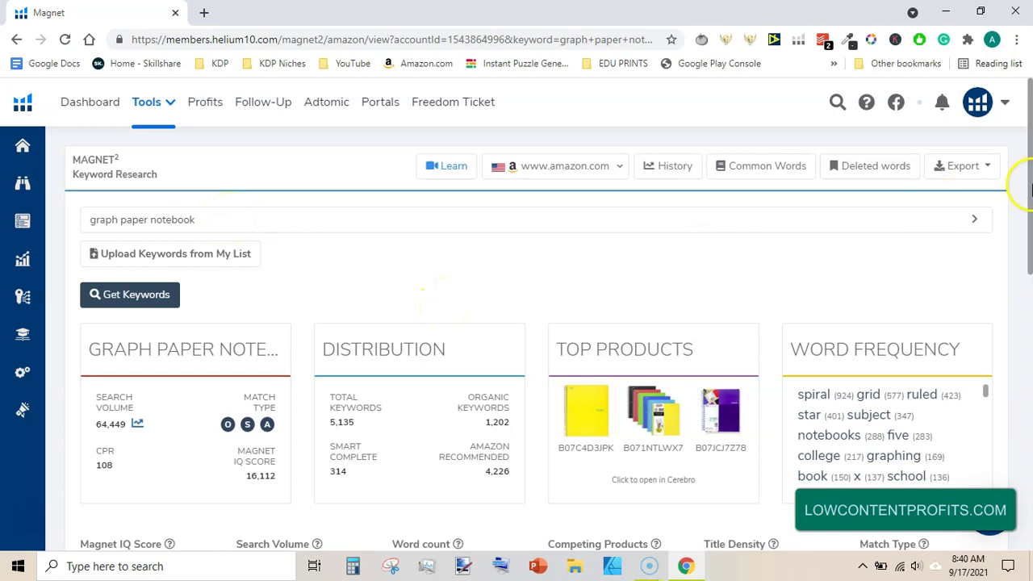
{"action": "left_click_drag", "start_coordinate": [1029, 185], "coordinate": [1029, 291]}
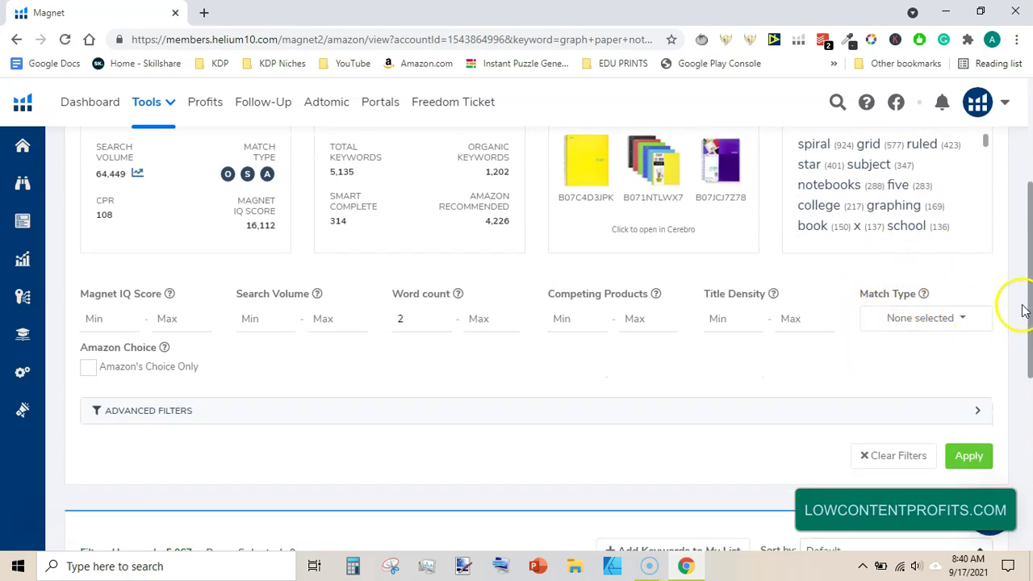
- Filter the keywords to the Smart Complete match type
{"action": "left_click", "coordinate": [964, 318]}
{"action": "left_click", "coordinate": [892, 373]}
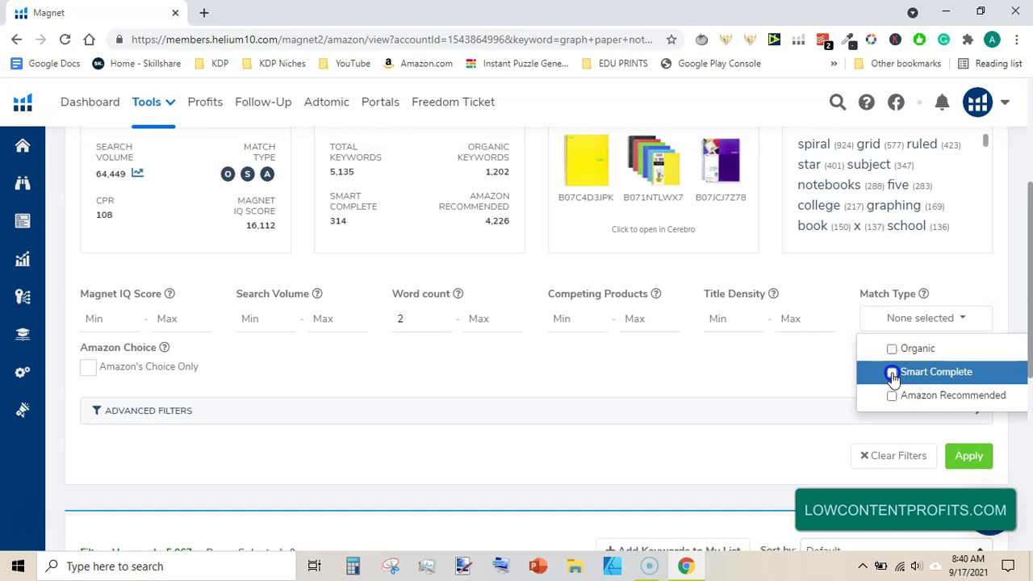
{"action": "left_click", "coordinate": [967, 456]}
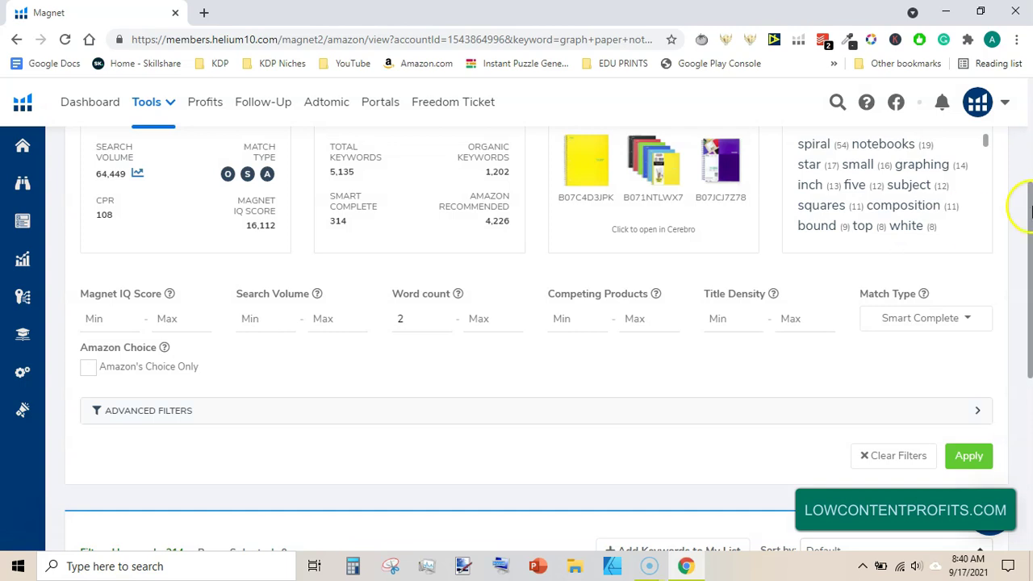
- Sort the Smart Complete keywords by competing products, highest first
{"action": "left_click_drag", "start_coordinate": [1031, 214], "coordinate": [1029, 355]}
{"action": "left_click", "coordinate": [188, 191]}
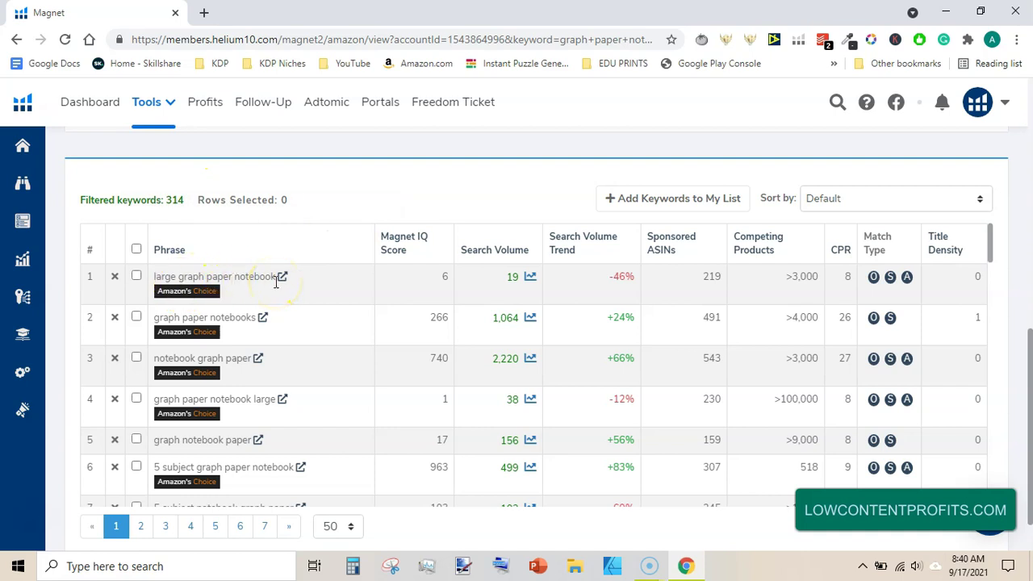
{"action": "left_click_drag", "start_coordinate": [1018, 368], "coordinate": [1026, 314]}
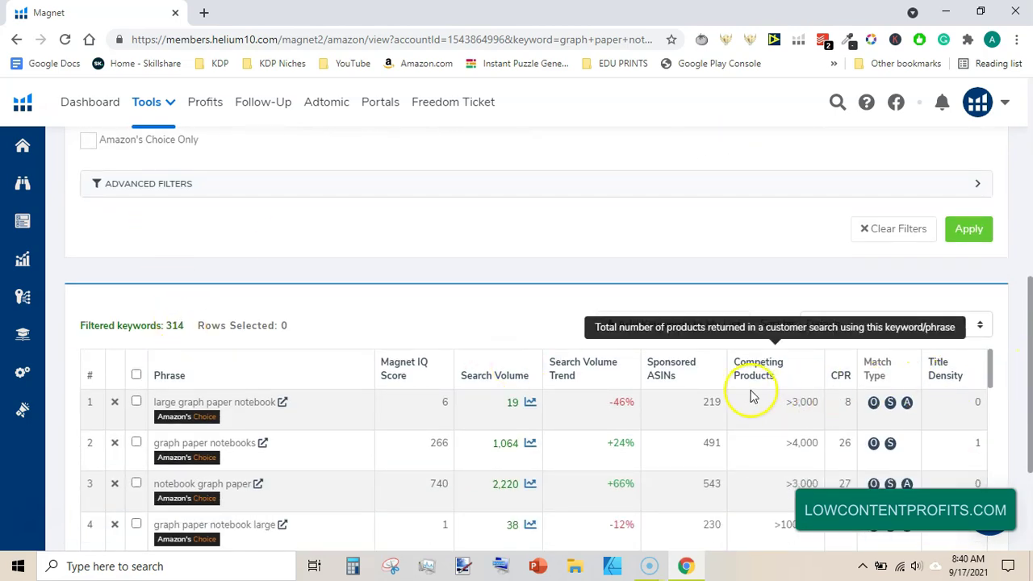
{"action": "left_click", "coordinate": [773, 368]}
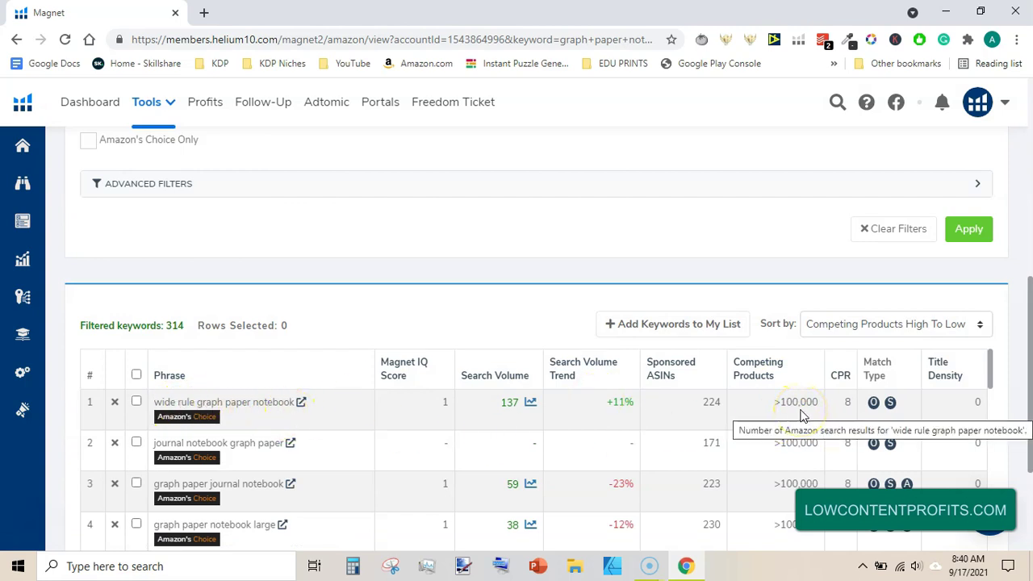
{"action": "left_click_drag", "start_coordinate": [1030, 308], "coordinate": [1024, 200]}
{"action": "left_click", "coordinate": [248, 364]}
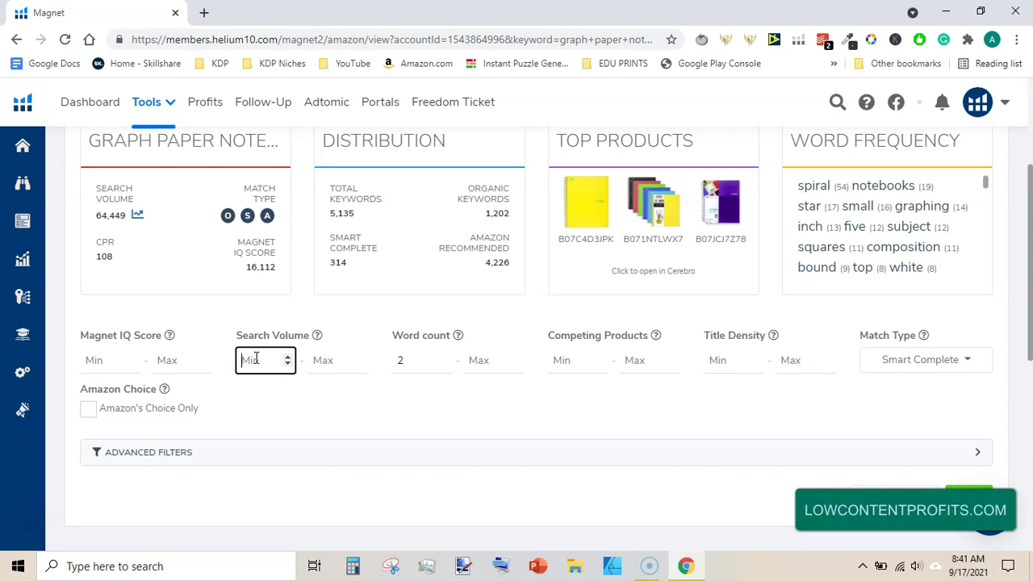
- Enter 100 as the search volume minimum and 2000 as the competing products maximum
{"action": "type", "text": "100"}
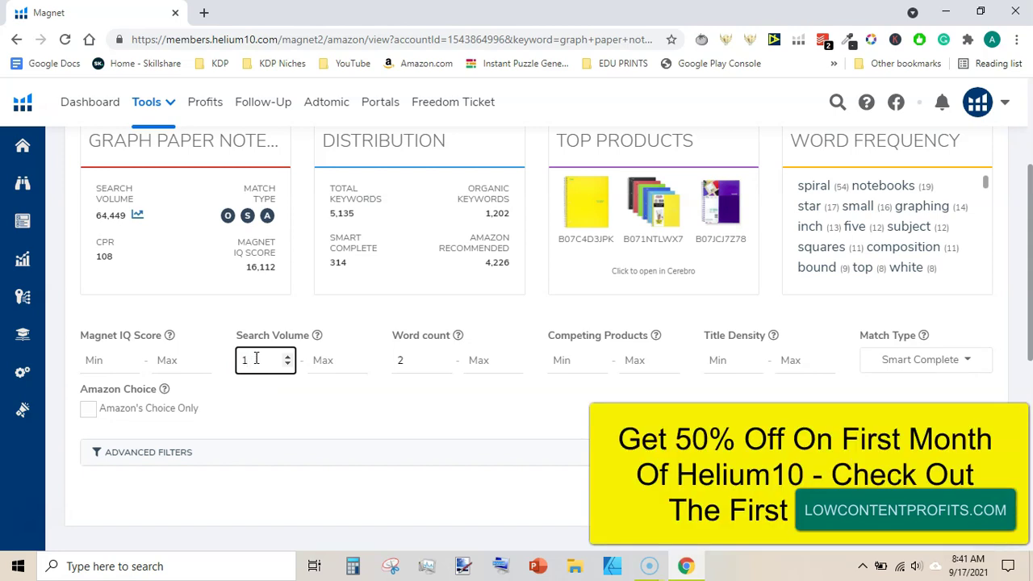
{"action": "left_click", "coordinate": [634, 360]}
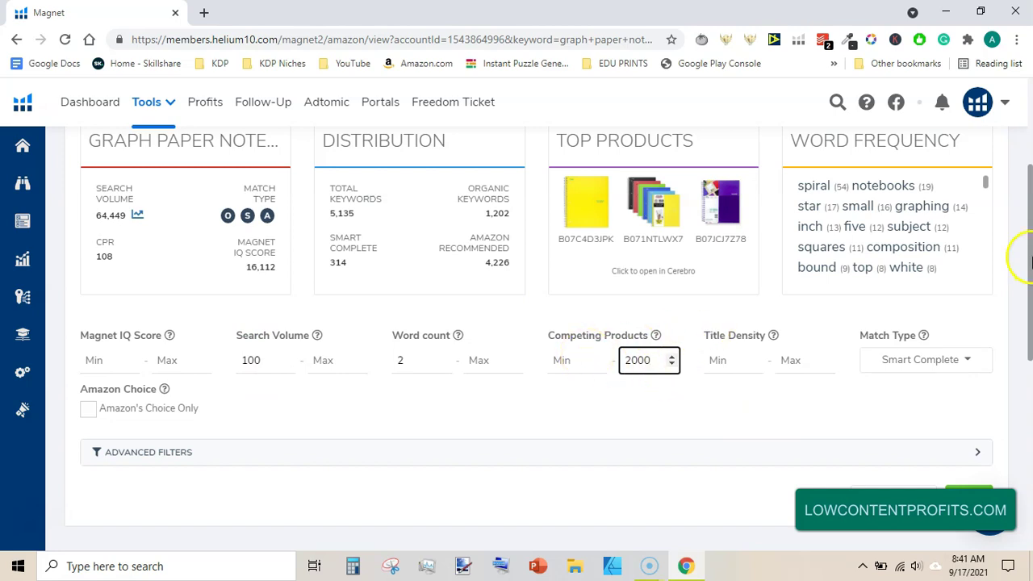
{"action": "left_click_drag", "start_coordinate": [1029, 260], "coordinate": [1022, 365]}
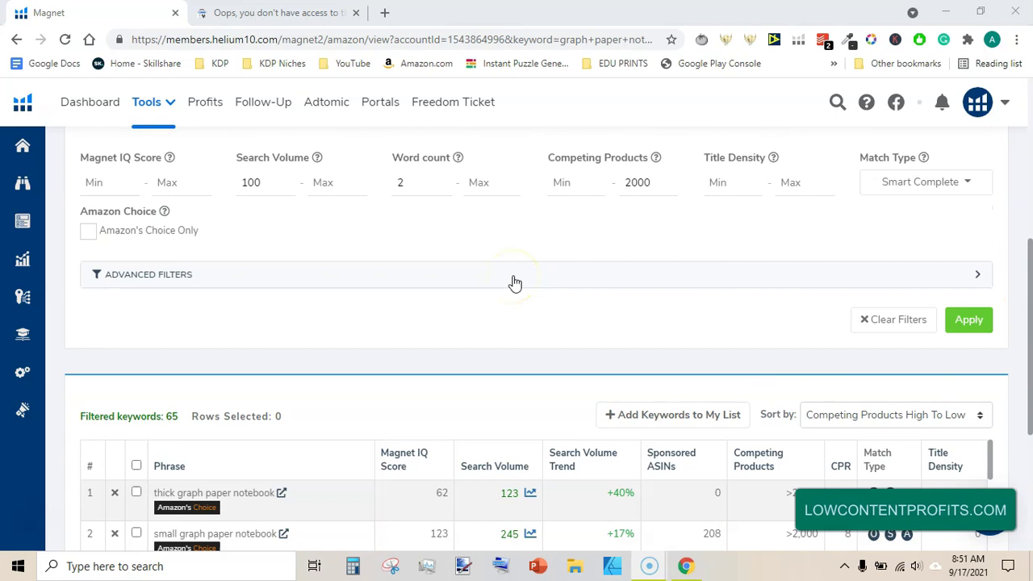
- Apply the filters and sort the 65 keywords by search volume, high to low
{"action": "left_click", "coordinate": [989, 323]}
{"action": "left_click_drag", "start_coordinate": [1019, 271], "coordinate": [1029, 359]}
{"action": "mouse_move", "coordinate": [525, 271]}
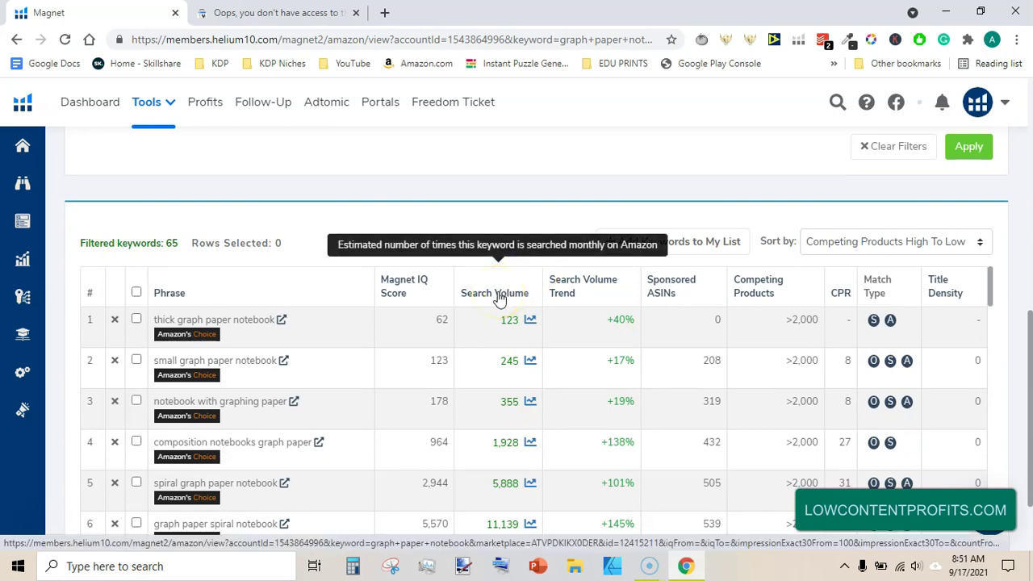
{"action": "left_click", "coordinate": [498, 294]}
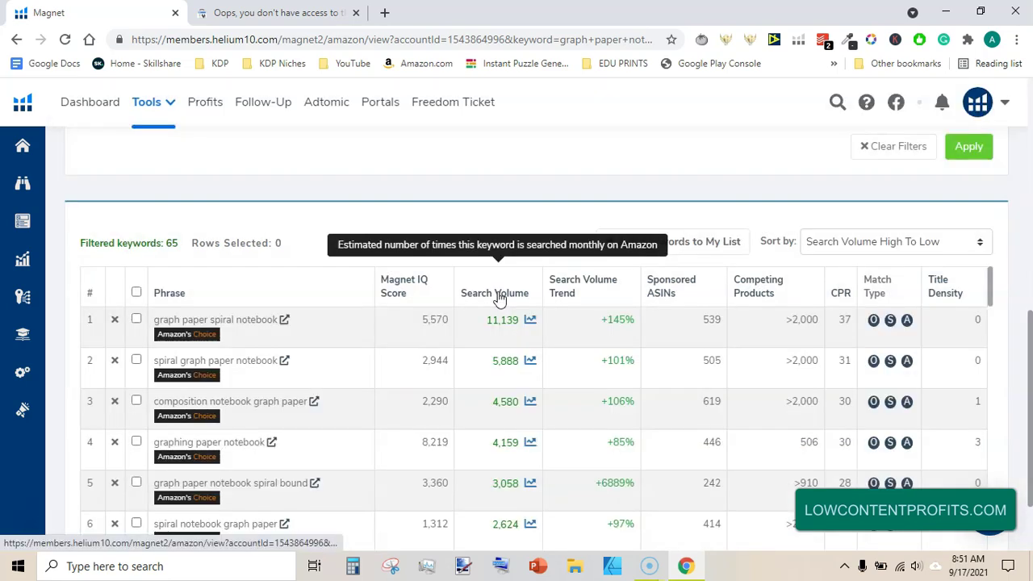
{"action": "mouse_move", "coordinate": [242, 304]}
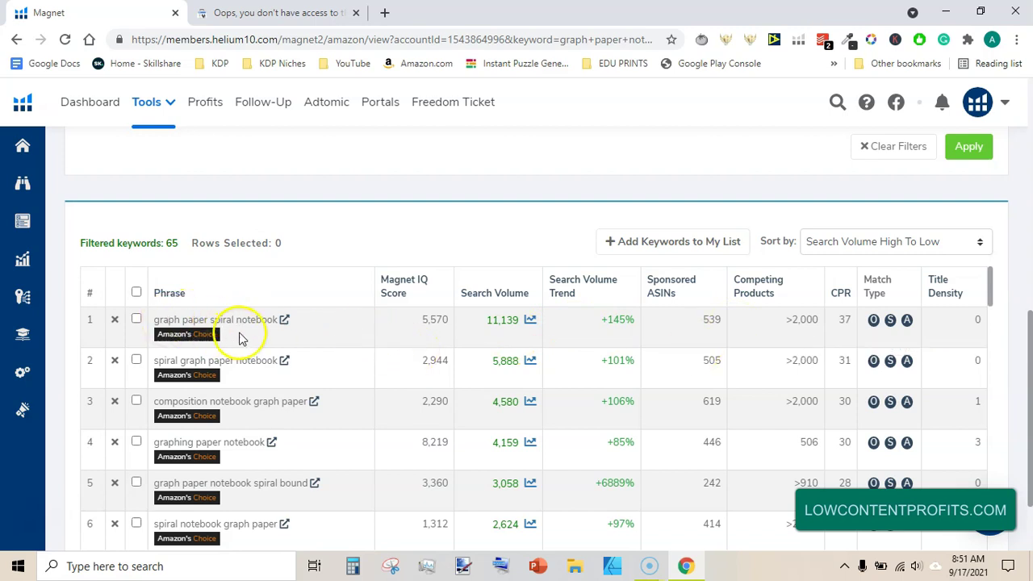
- Exclude phrases containing 'spiral' under Advanced Filters, cutting results from 65 to 52 keywords
{"action": "left_click_drag", "start_coordinate": [1029, 368], "coordinate": [1028, 283]}
{"action": "left_click", "coordinate": [962, 309]}
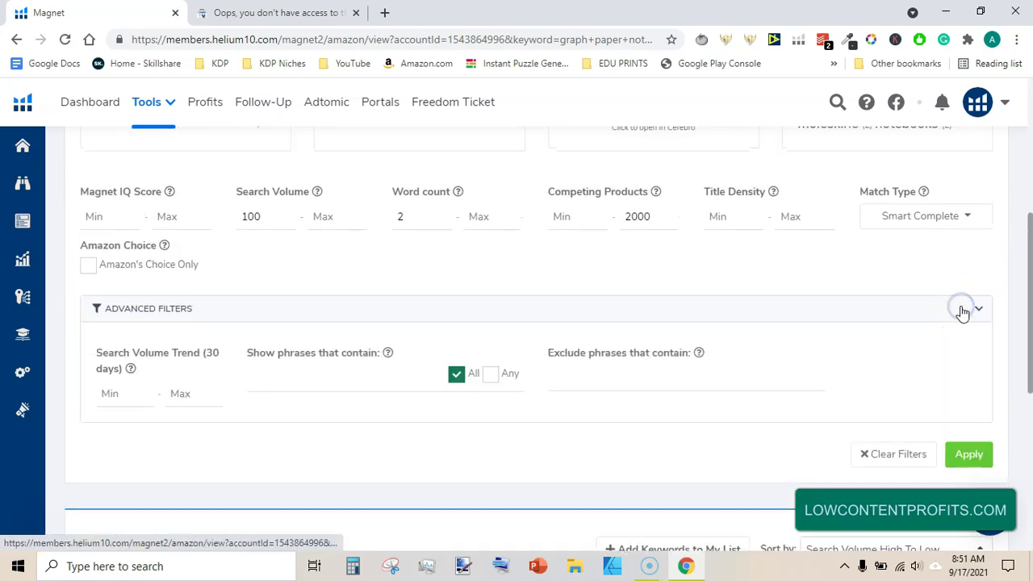
{"action": "left_click", "coordinate": [568, 385]}
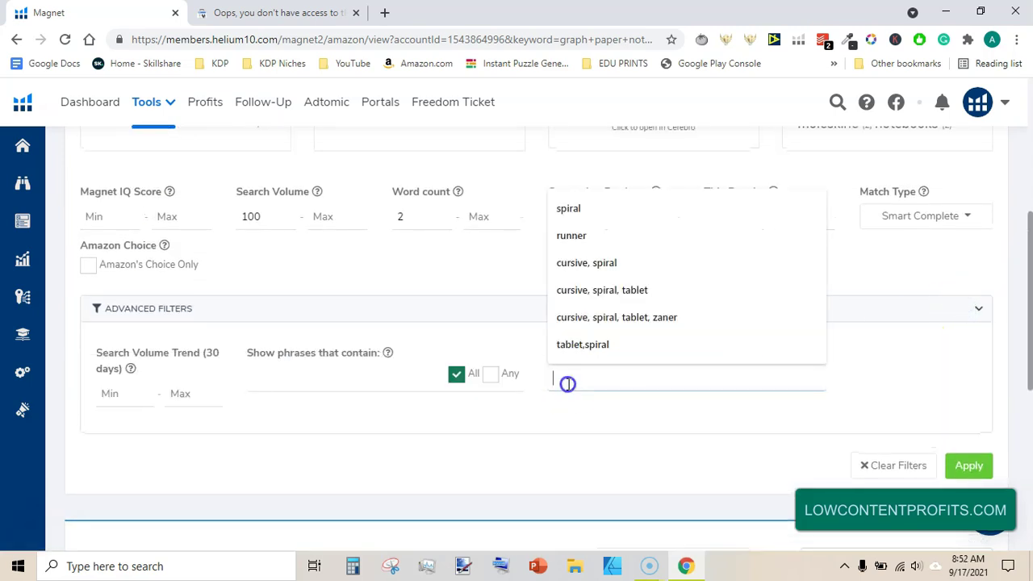
{"action": "left_click", "coordinate": [590, 210]}
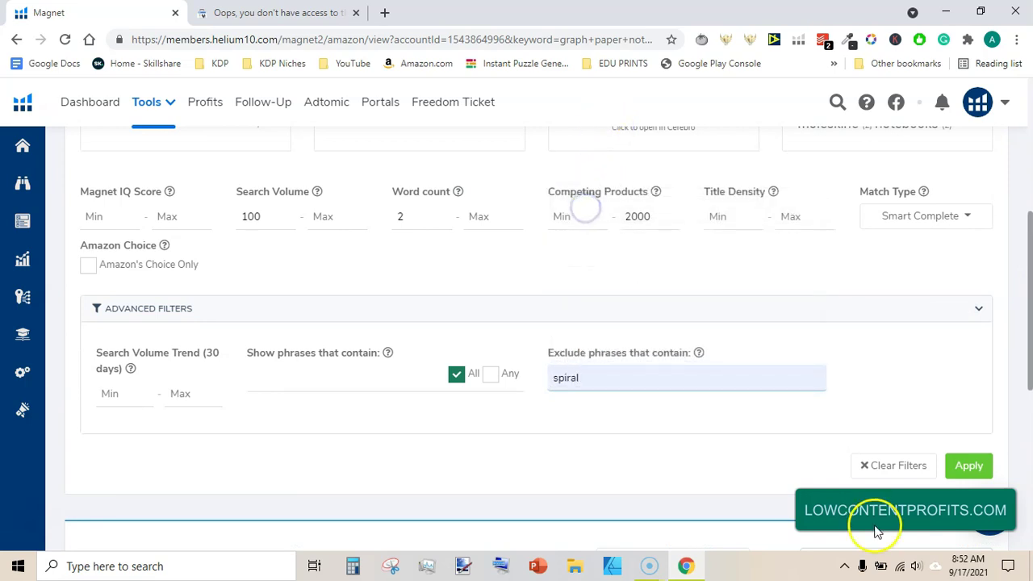
{"action": "left_click", "coordinate": [969, 465]}
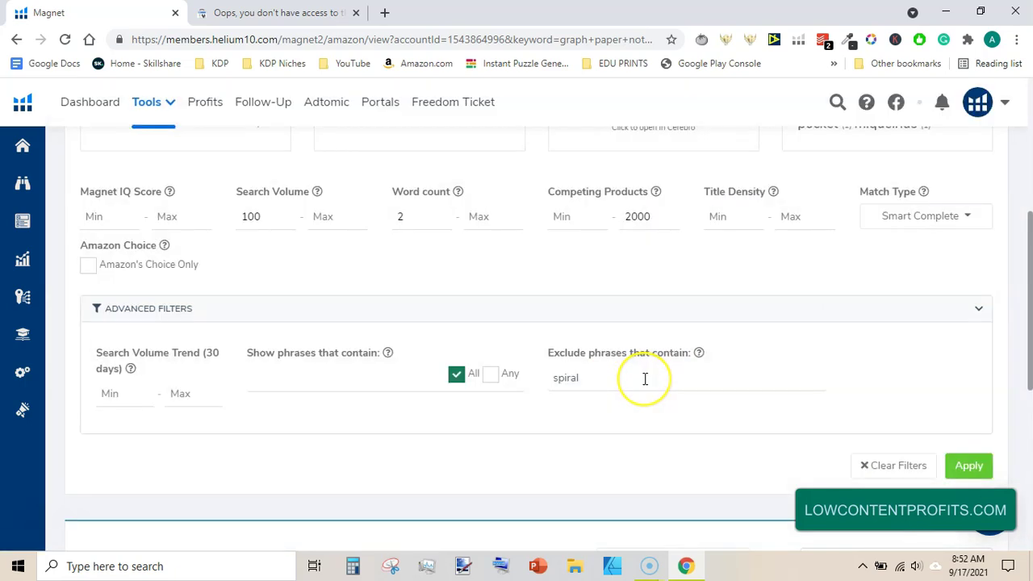
{"action": "left_click_drag", "start_coordinate": [1030, 257], "coordinate": [1030, 211]}
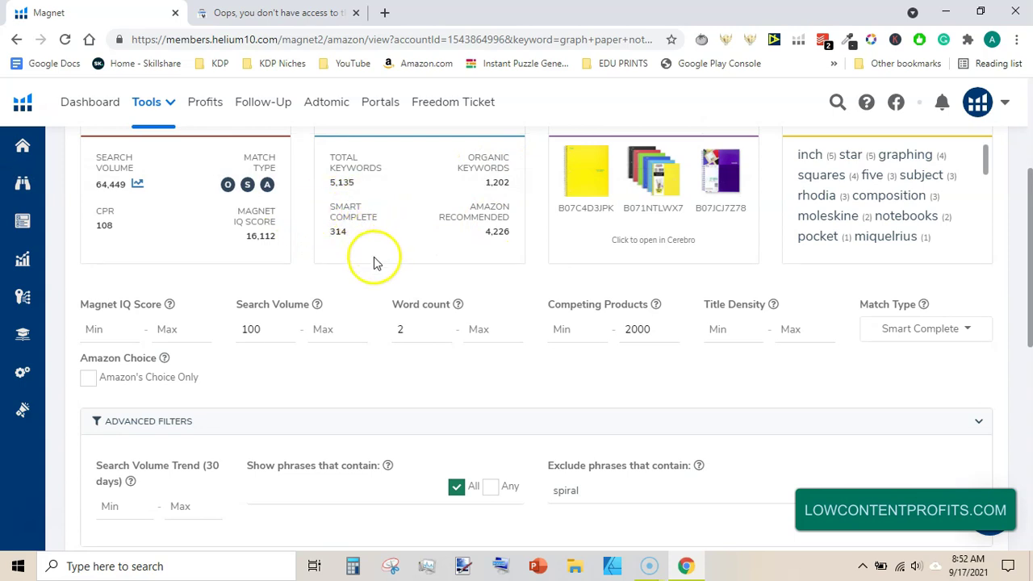
{"action": "left_click_drag", "start_coordinate": [1022, 289], "coordinate": [1027, 139]}
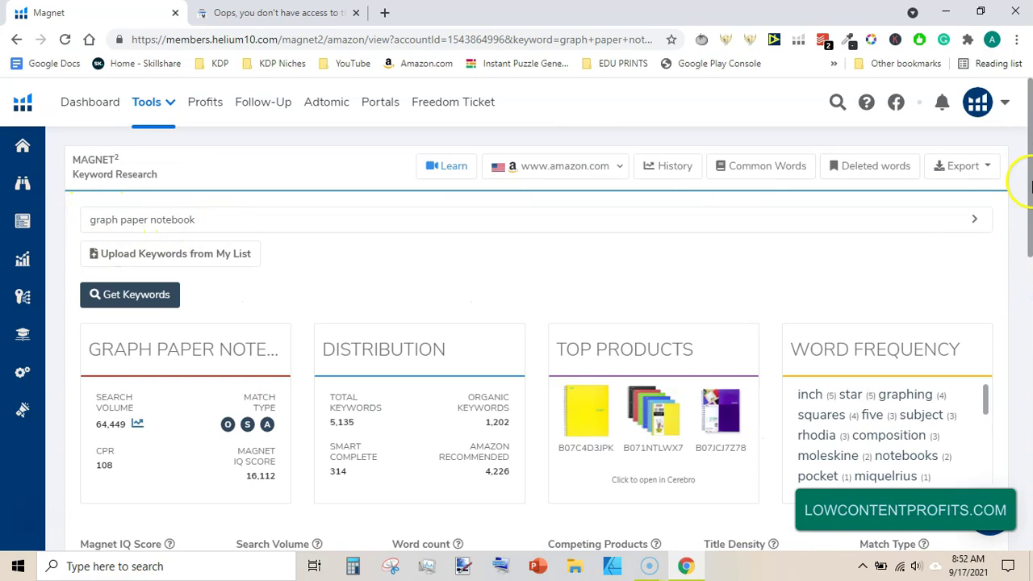
{"action": "left_click_drag", "start_coordinate": [1030, 188], "coordinate": [1030, 438]}
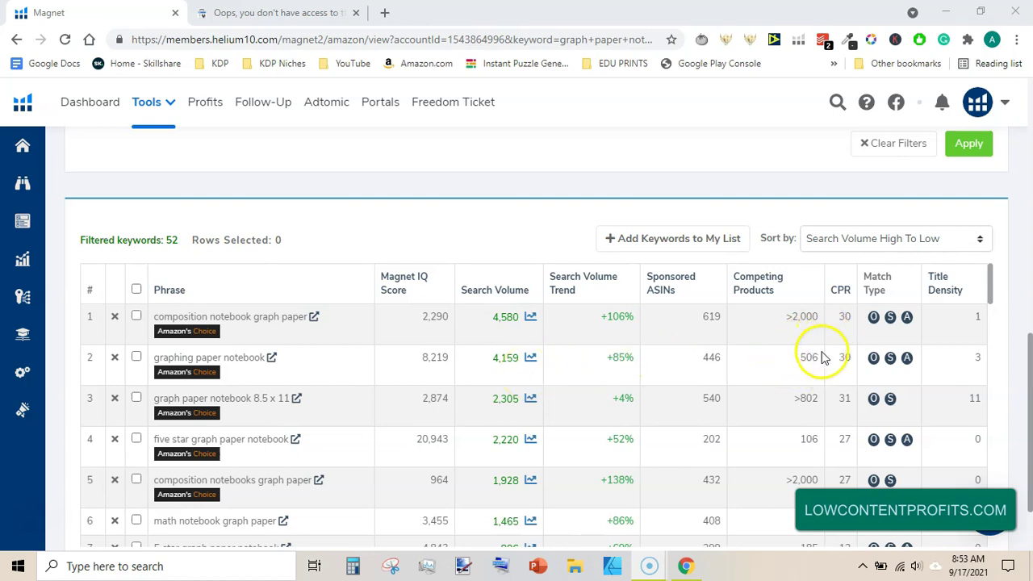
{"action": "scroll", "coordinate": [1021, 356], "scroll_direction": "down", "scroll_amount": 1}
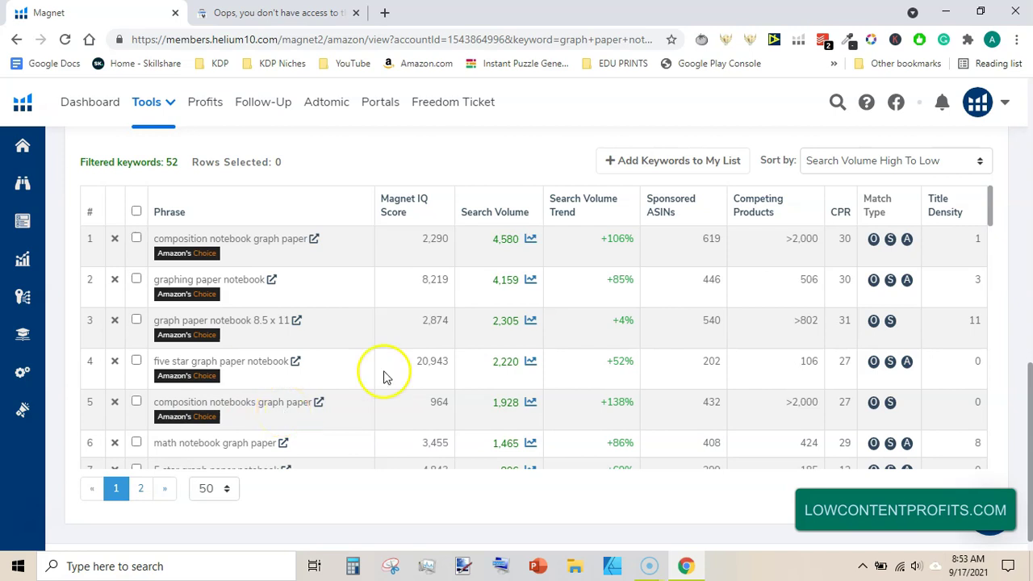
{"action": "left_click_drag", "start_coordinate": [993, 206], "coordinate": [994, 214]}
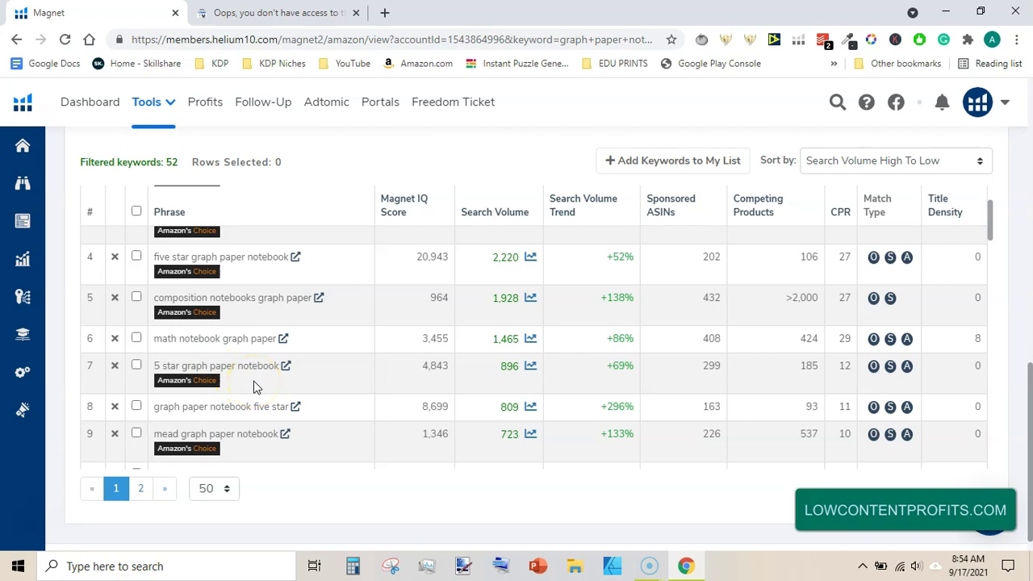
{"action": "left_click_drag", "start_coordinate": [994, 222], "coordinate": [992, 240]}
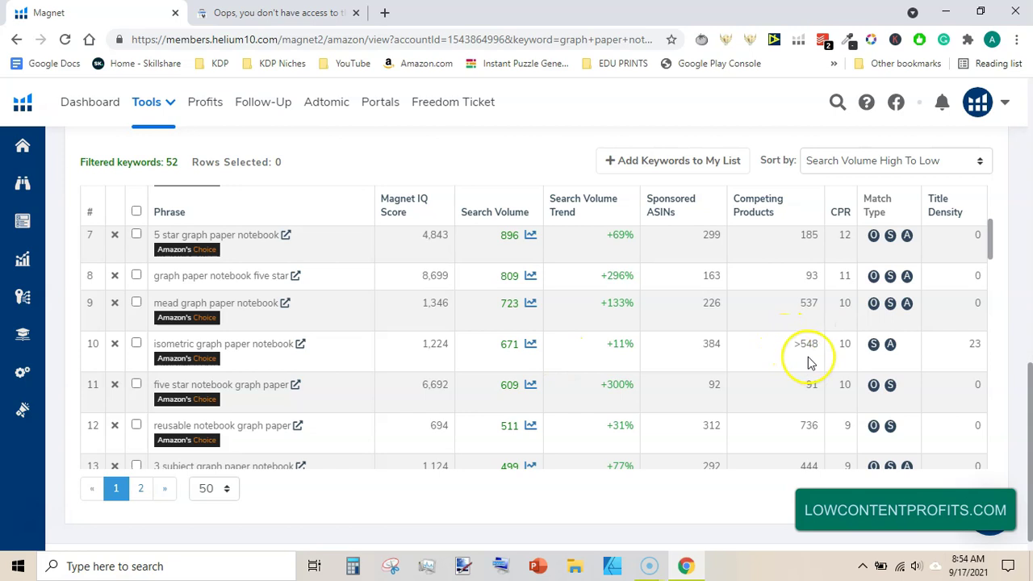
{"action": "left_click_drag", "start_coordinate": [991, 244], "coordinate": [991, 268]}
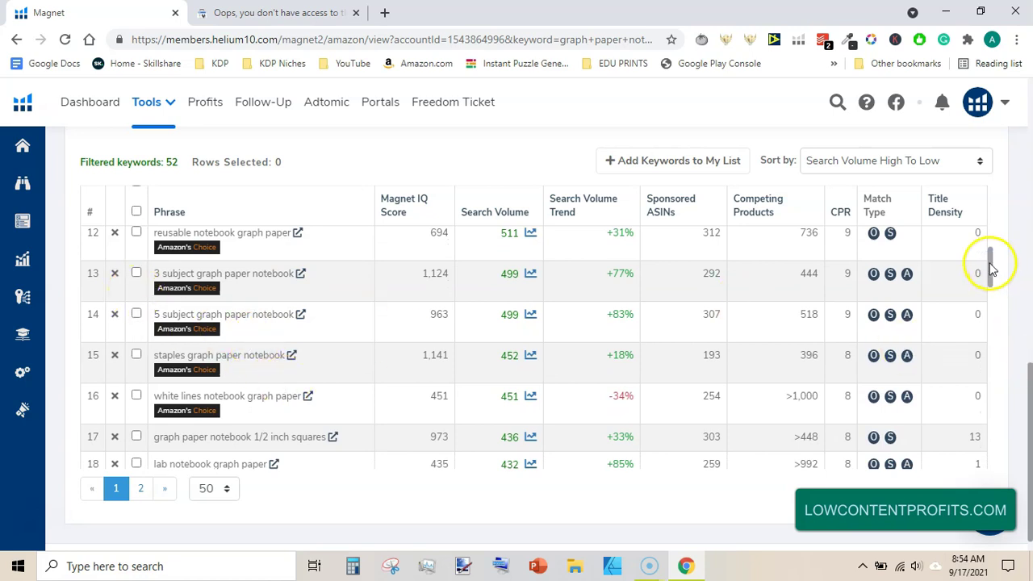
{"action": "left_click_drag", "start_coordinate": [992, 266], "coordinate": [991, 212]}
{"action": "left_click_drag", "start_coordinate": [1030, 448], "coordinate": [1007, 158]}
- Replace the keyword with 'gratitude journal' and run it as a new search
{"action": "triple_click", "coordinate": [214, 222]}
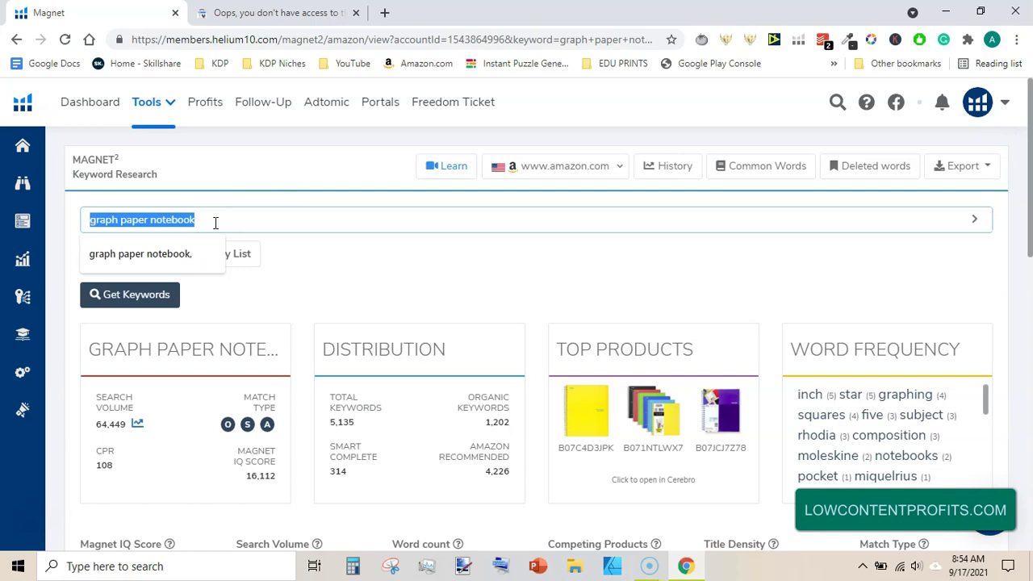
{"action": "type", "text": "gratitude journal,"}
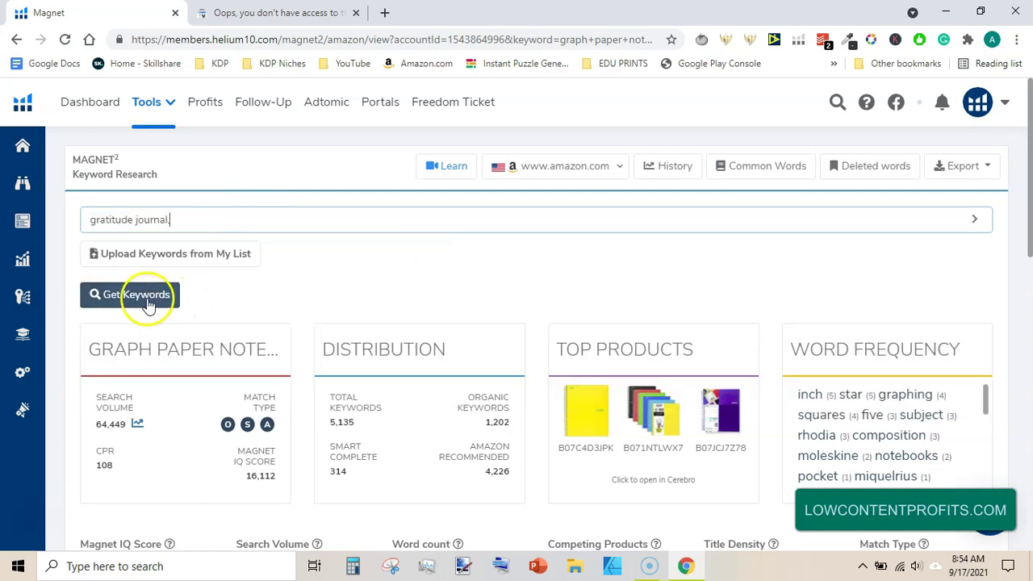
{"action": "left_click", "coordinate": [148, 304]}
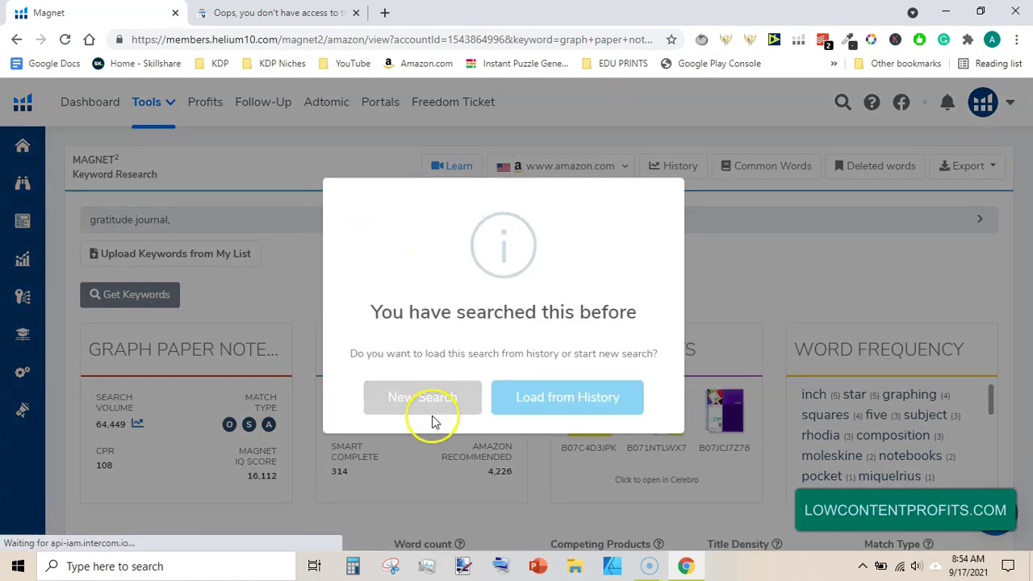
{"action": "left_click", "coordinate": [426, 413]}
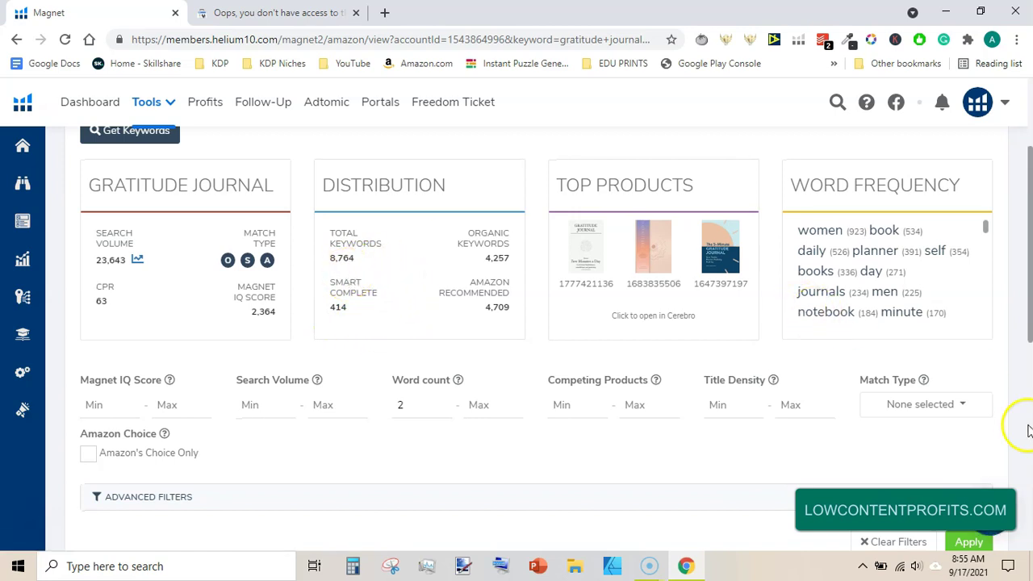
- Apply Smart Complete, search volume minimum 100 and competing products maximum 2000 filters
{"action": "left_click", "coordinate": [968, 405]}
{"action": "left_click", "coordinate": [918, 459]}
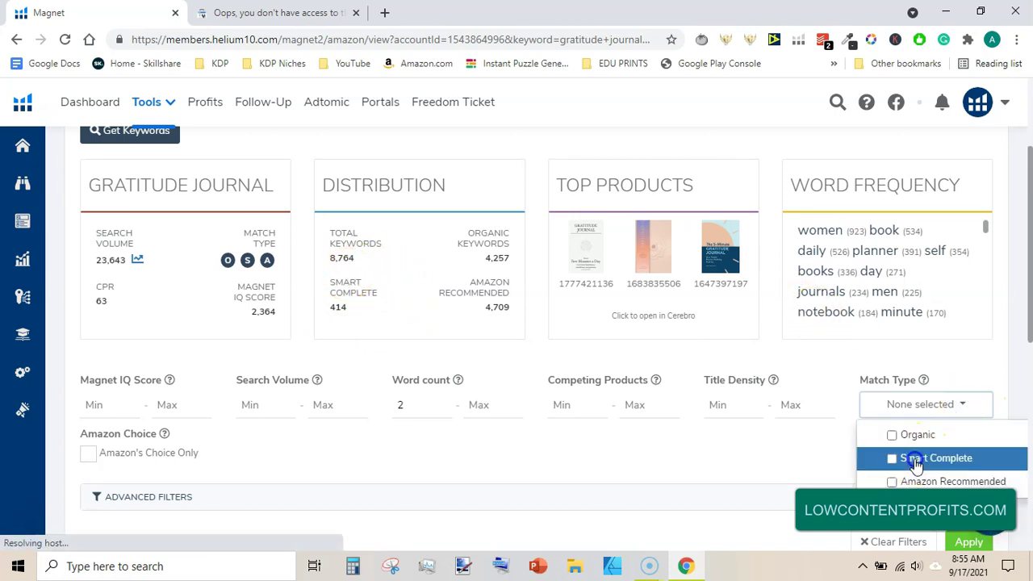
{"action": "left_click", "coordinate": [245, 404]}
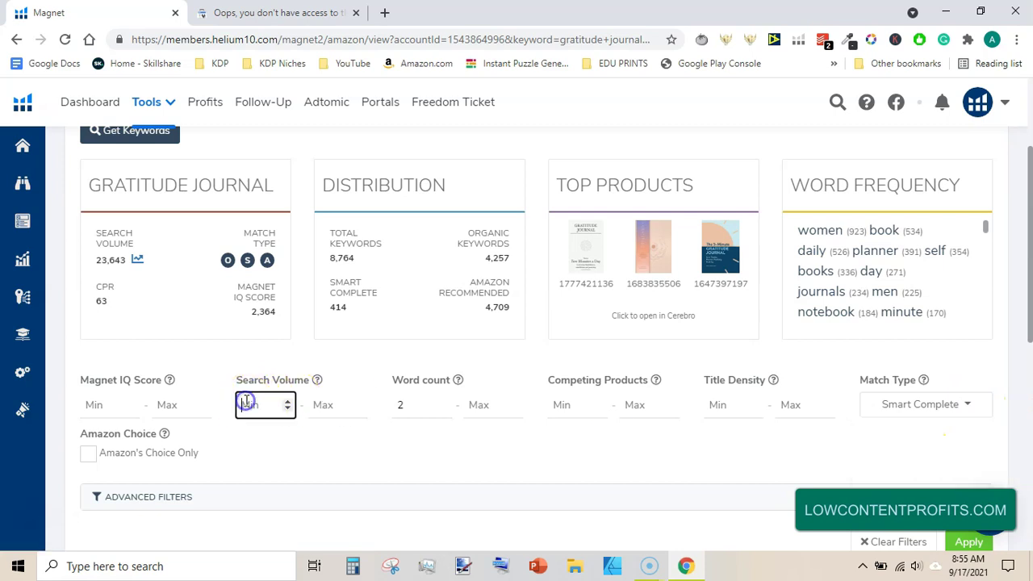
{"action": "left_click", "coordinate": [634, 405]}
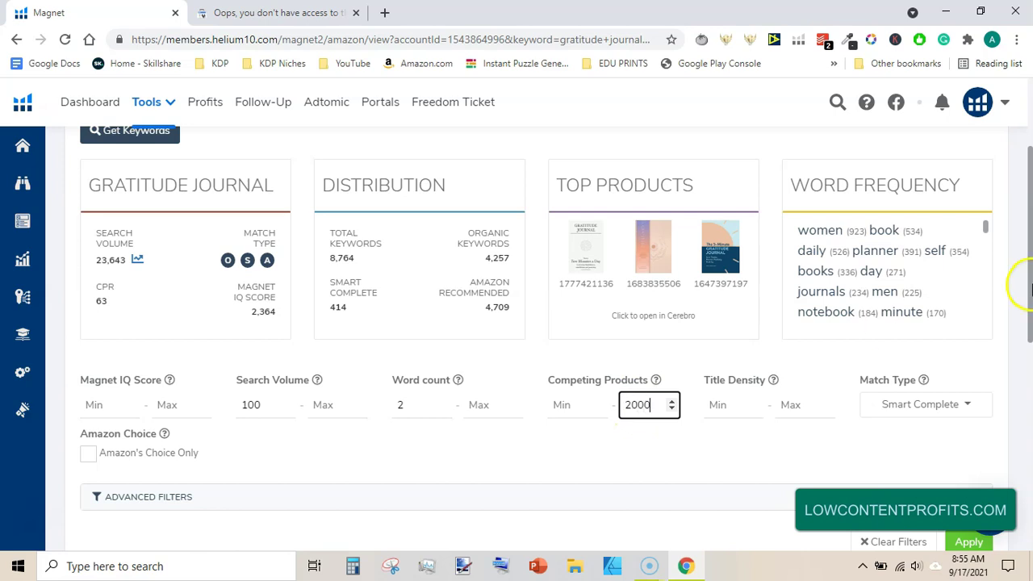
{"action": "left_click_drag", "start_coordinate": [1031, 291], "coordinate": [1027, 362]}
{"action": "left_click", "coordinate": [967, 376]}
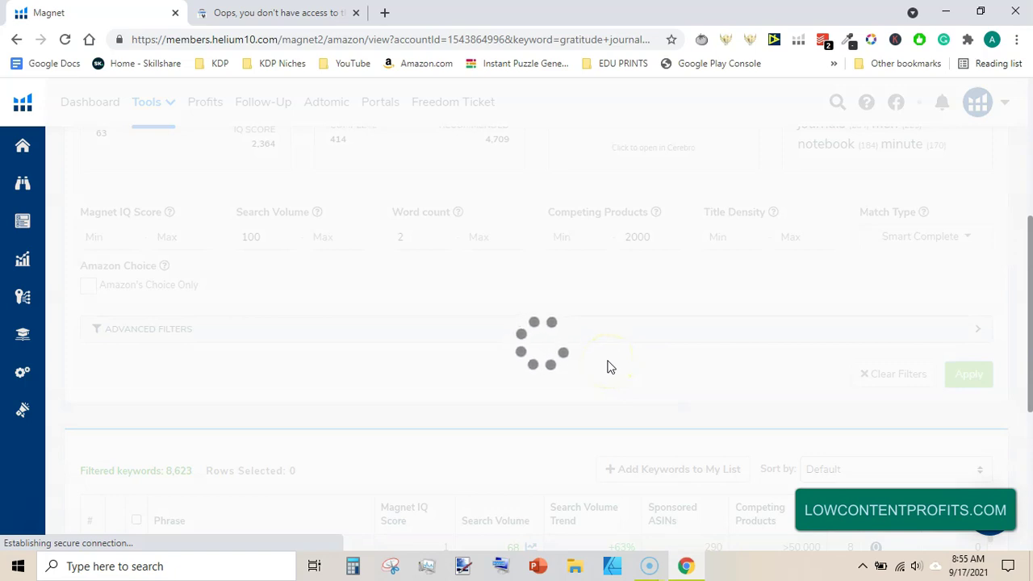
- Sort the 72 gratitude journal keywords by search volume, led by 'gratitude journal for women 2021'
{"action": "left_click_drag", "start_coordinate": [1028, 258], "coordinate": [1030, 373]}
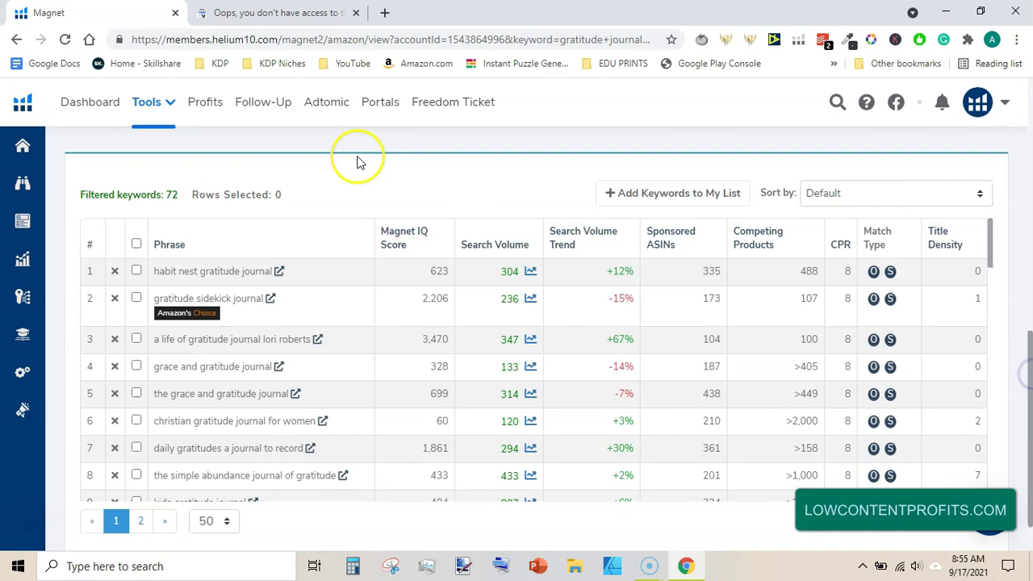
{"action": "left_click", "coordinate": [514, 247]}
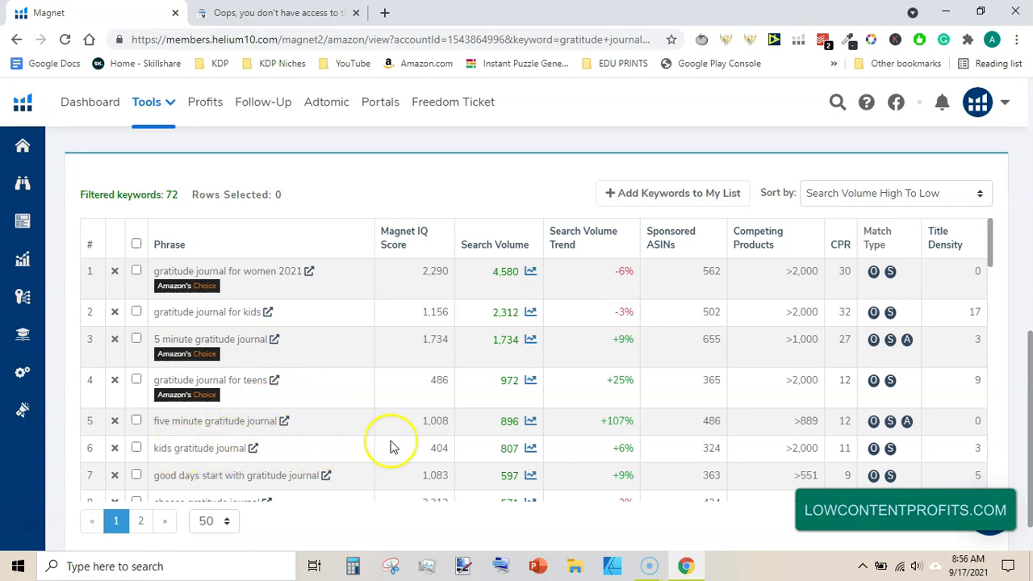
{"action": "left_click_drag", "start_coordinate": [992, 237], "coordinate": [995, 255]}
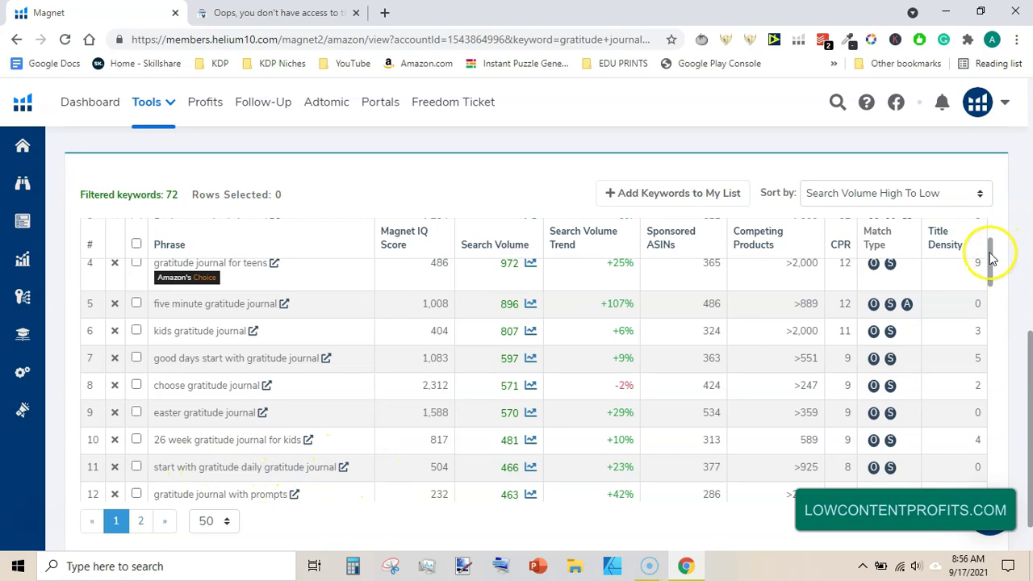
{"action": "left_click_drag", "start_coordinate": [992, 259], "coordinate": [993, 265]}
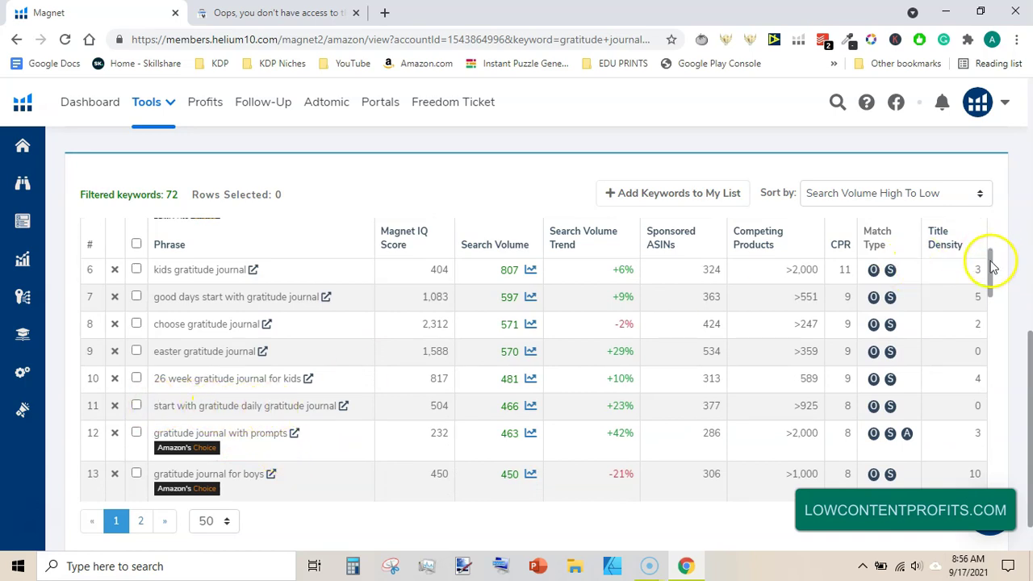
{"action": "left_click_drag", "start_coordinate": [992, 267], "coordinate": [990, 288]}
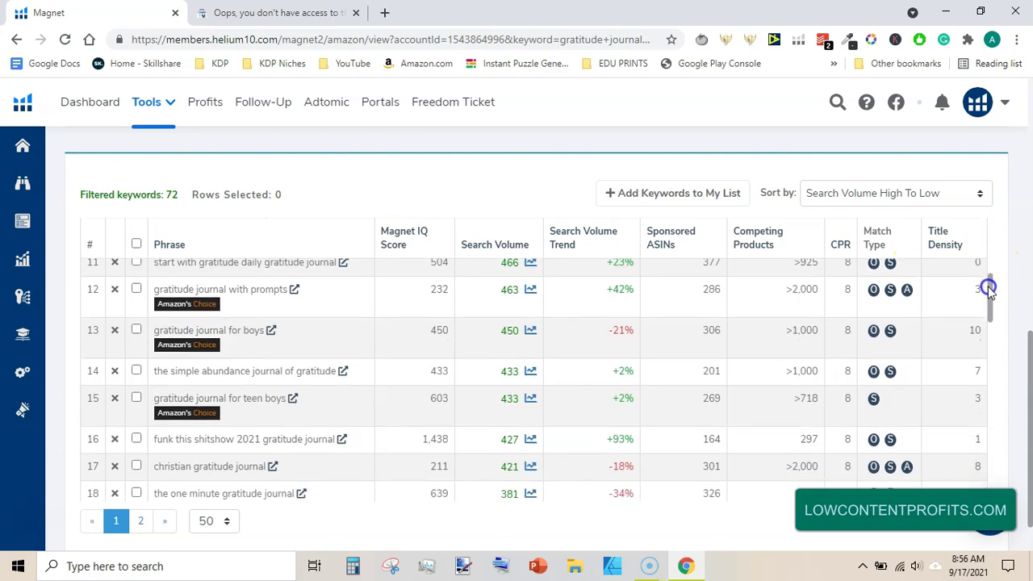
{"action": "scroll", "coordinate": [990, 291], "scroll_direction": "down", "scroll_amount": 1}
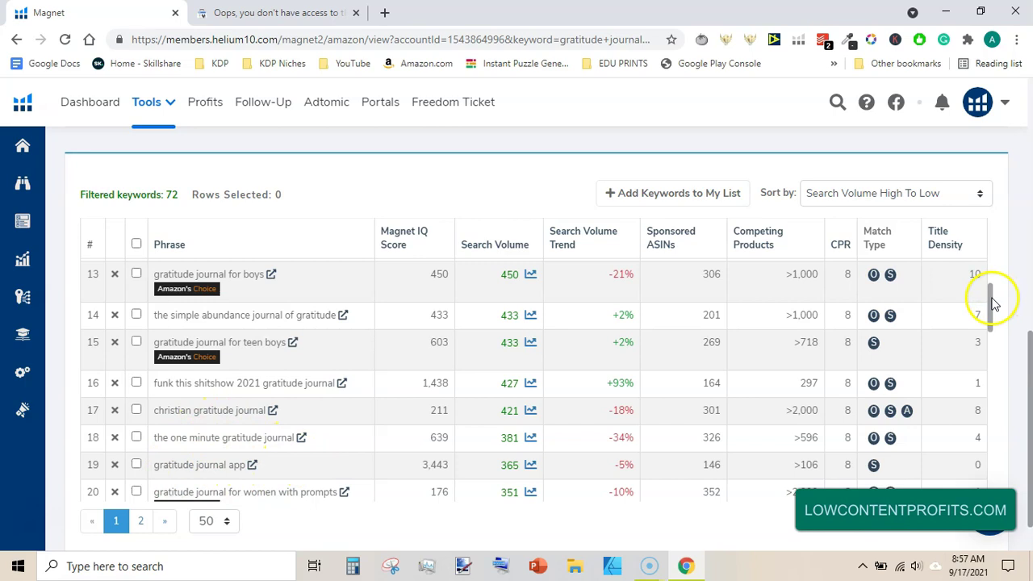
{"action": "left_click_drag", "start_coordinate": [992, 299], "coordinate": [994, 207]}
{"action": "left_click_drag", "start_coordinate": [1030, 425], "coordinate": [1025, 301]}
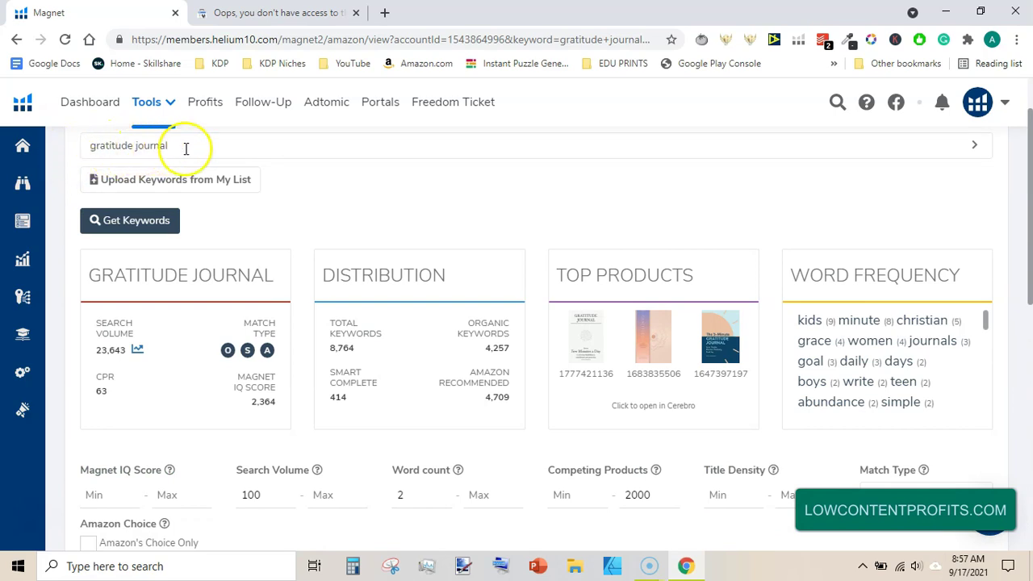
- Replace the keyword with the 'coloring book' suggestion and run it as a new search
{"action": "left_click_drag", "start_coordinate": [1023, 215], "coordinate": [1025, 283]}
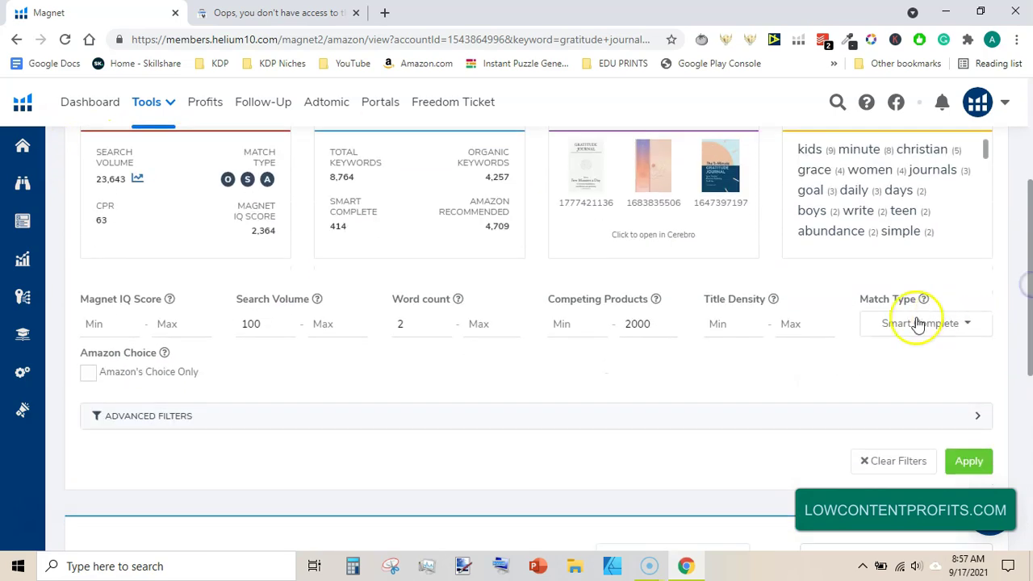
{"action": "scroll", "coordinate": [1009, 303], "scroll_direction": "up", "scroll_amount": 3}
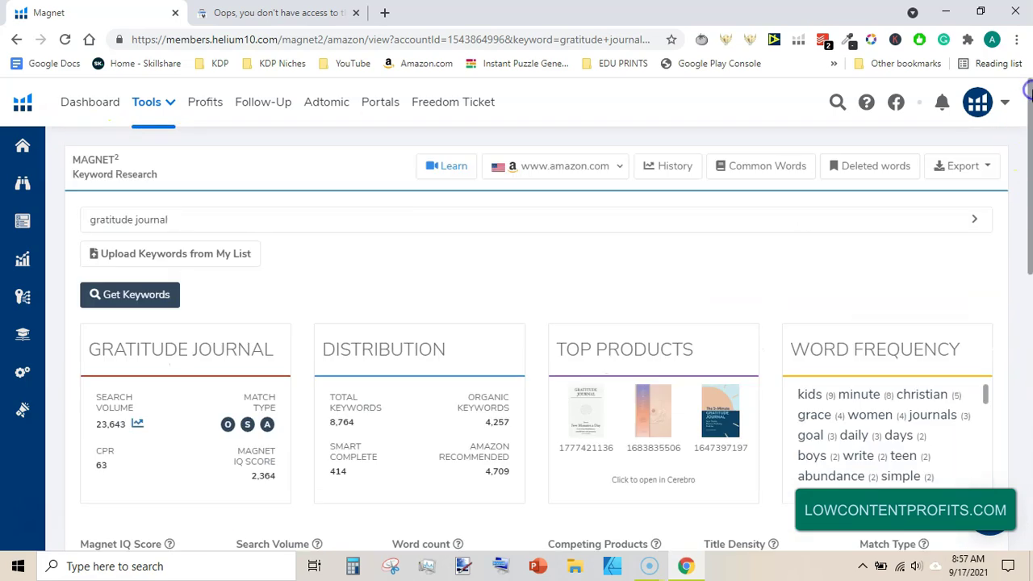
{"action": "left_click", "coordinate": [202, 215]}
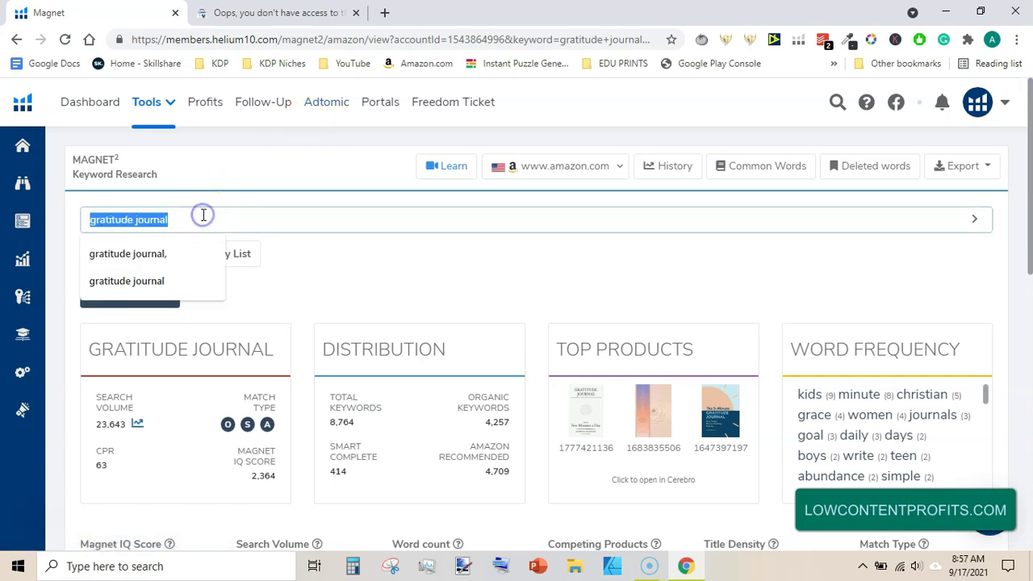
{"action": "type", "text": "colo"}
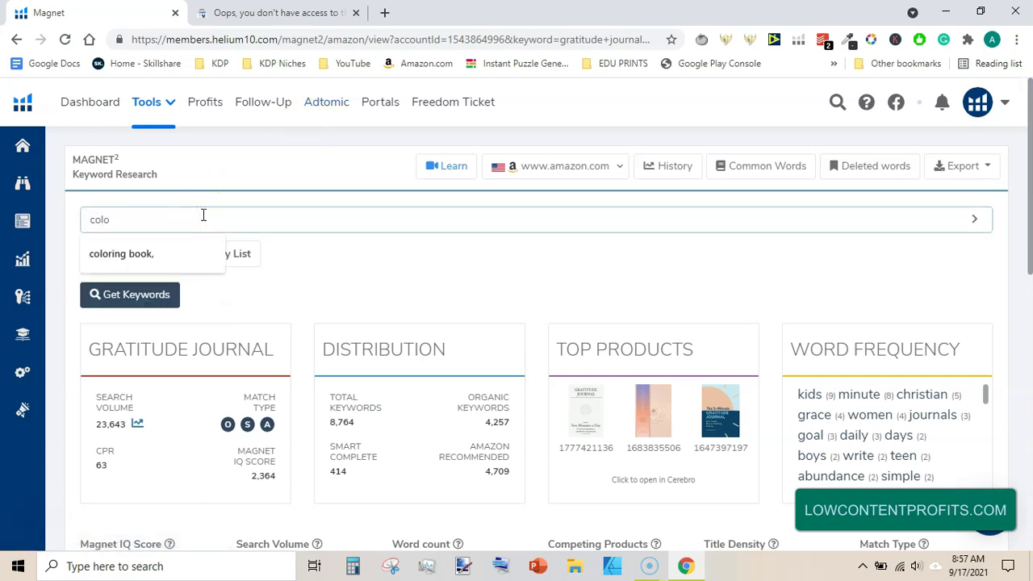
{"action": "left_click", "coordinate": [125, 254]}
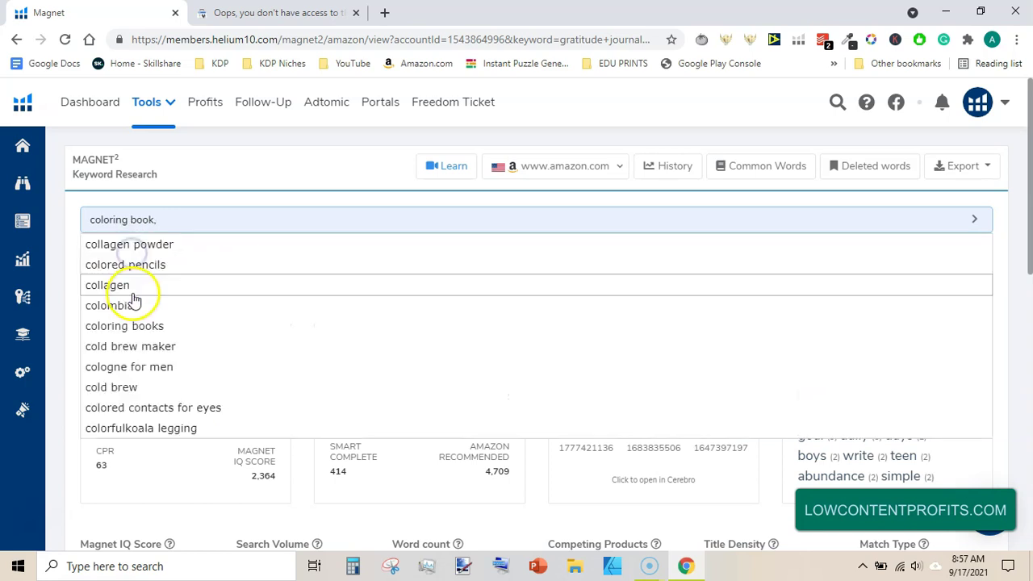
{"action": "left_click", "coordinate": [231, 183]}
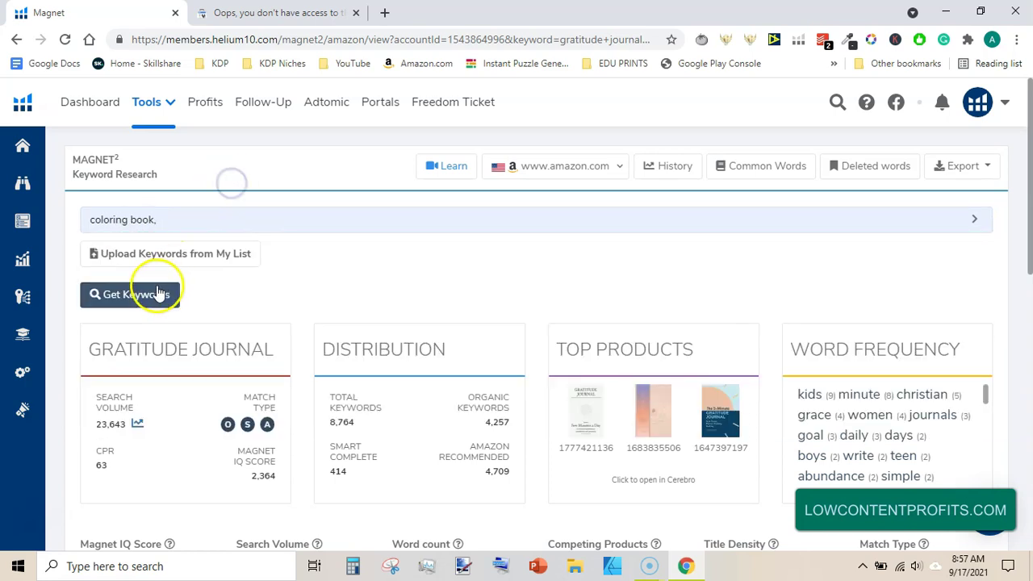
{"action": "left_click", "coordinate": [134, 311]}
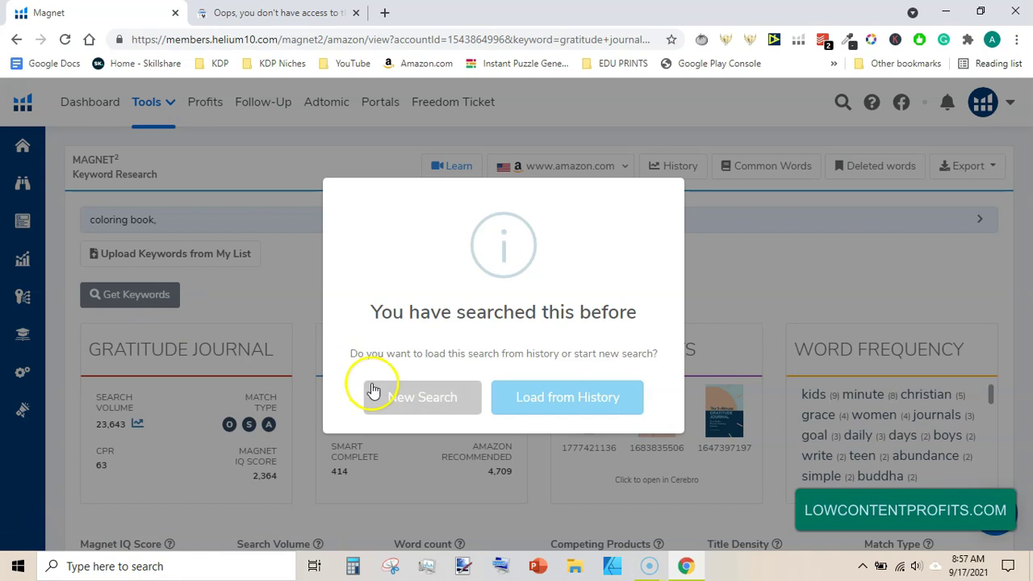
{"action": "left_click", "coordinate": [405, 395]}
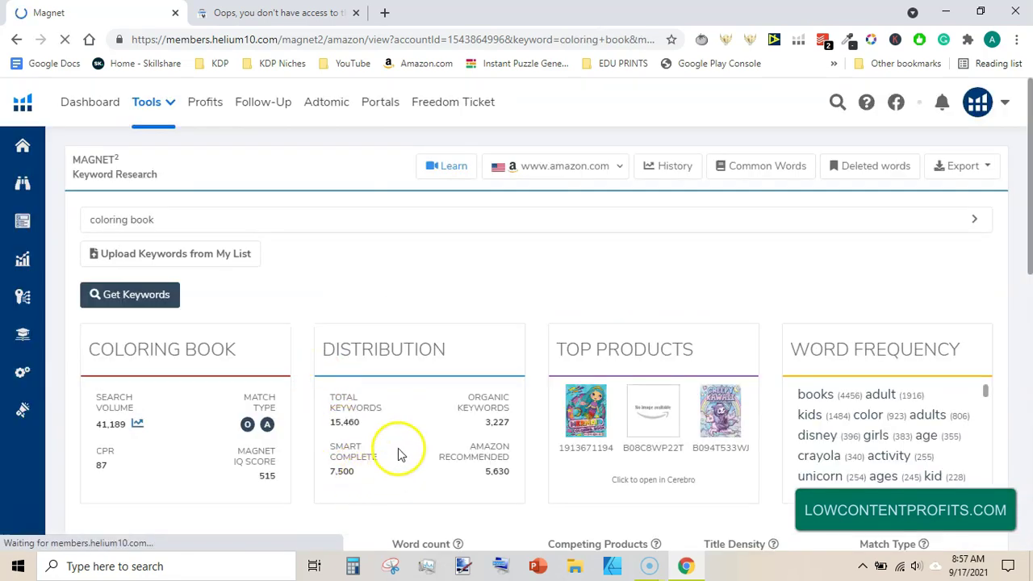
{"action": "mouse_move", "coordinate": [365, 444]}
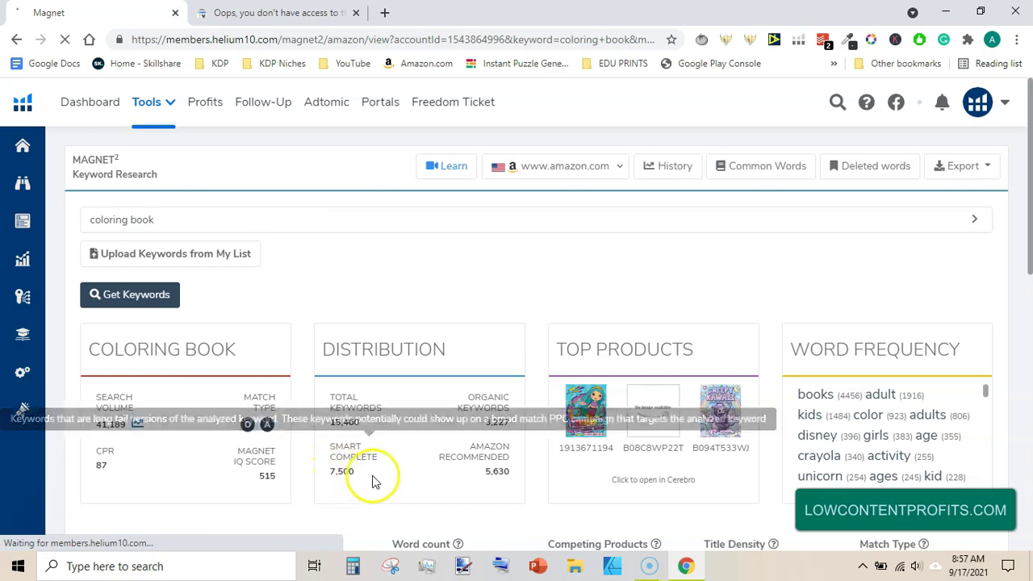
- Apply Smart Complete, search volume minimum 100 and competing products maximum 1000, leaving 793 keywords
{"action": "left_click_drag", "start_coordinate": [1022, 173], "coordinate": [969, 288]}
{"action": "left_click", "coordinate": [968, 287]}
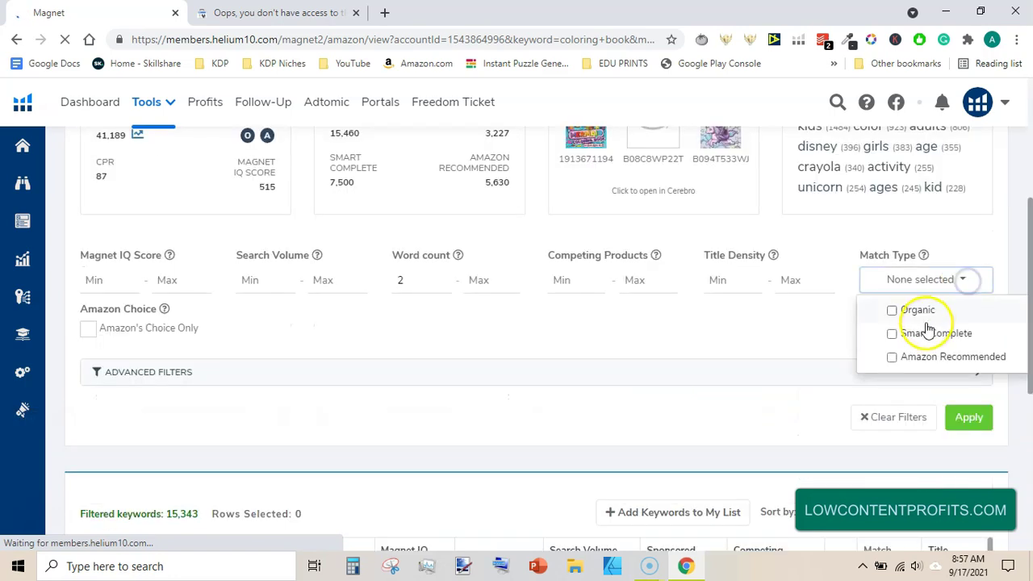
{"action": "left_click", "coordinate": [922, 333]}
{"action": "left_click", "coordinate": [273, 281]}
{"action": "type", "text": "100"}
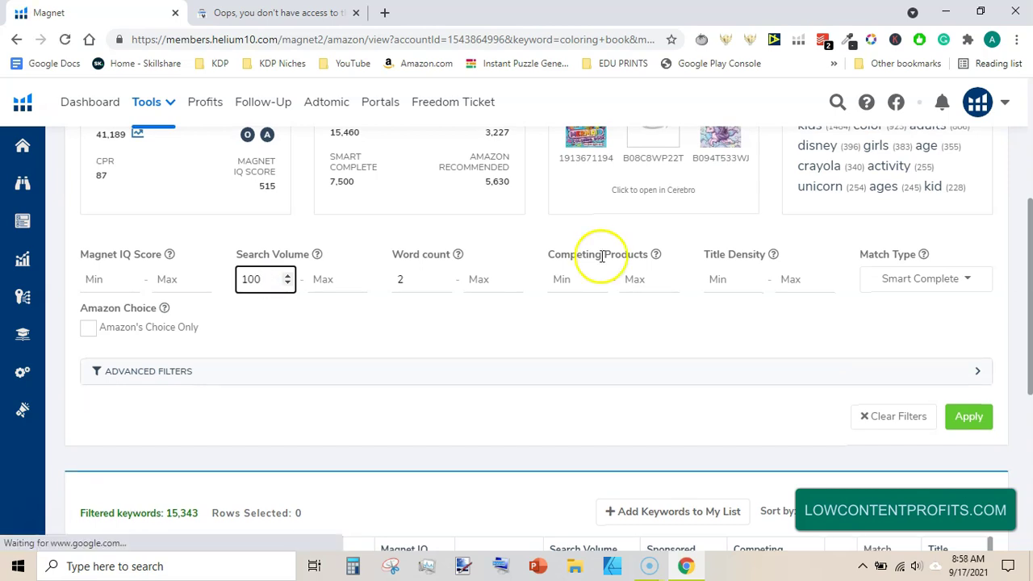
{"action": "left_click", "coordinate": [635, 279]}
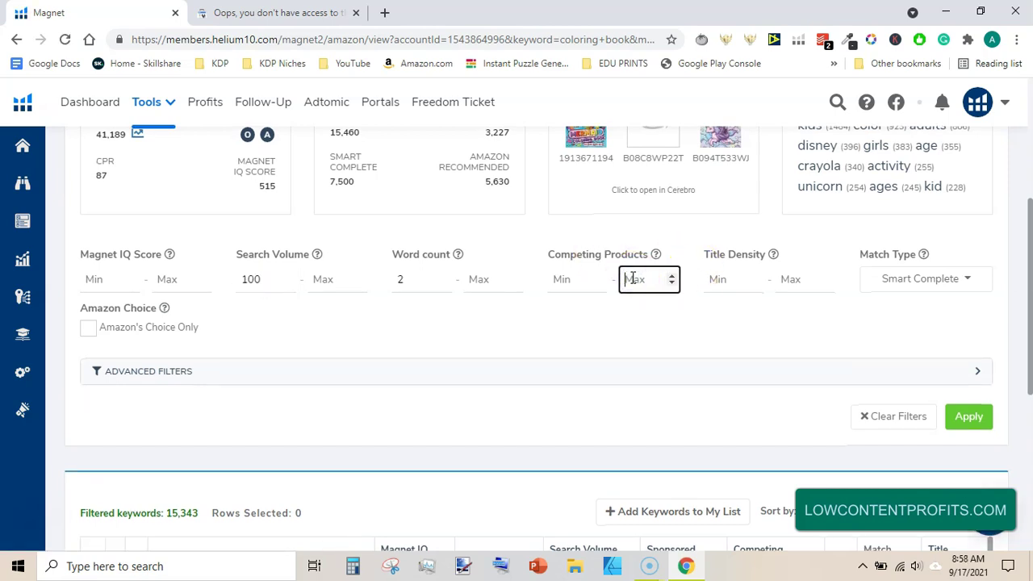
{"action": "type", "text": "1000"}
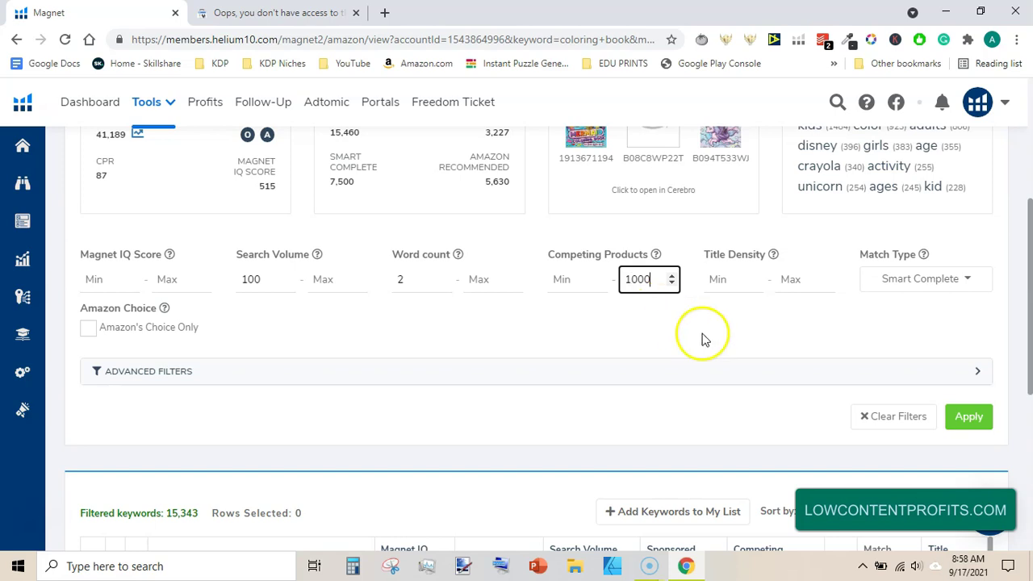
{"action": "left_click", "coordinate": [969, 417]}
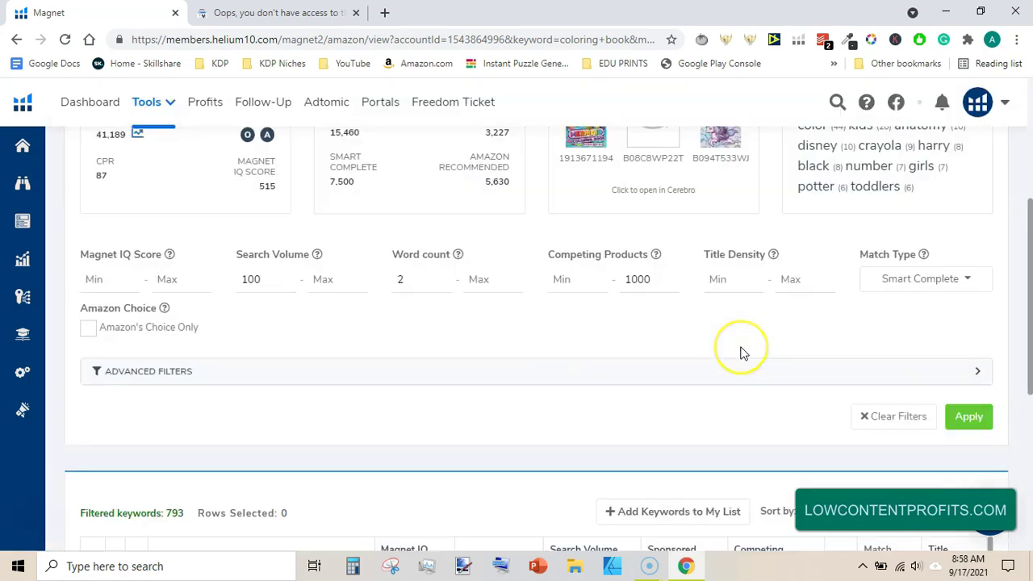
- Sort the coloring book keywords by search volume
{"action": "left_click_drag", "start_coordinate": [1027, 212], "coordinate": [1028, 340]}
{"action": "left_click", "coordinate": [512, 277]}
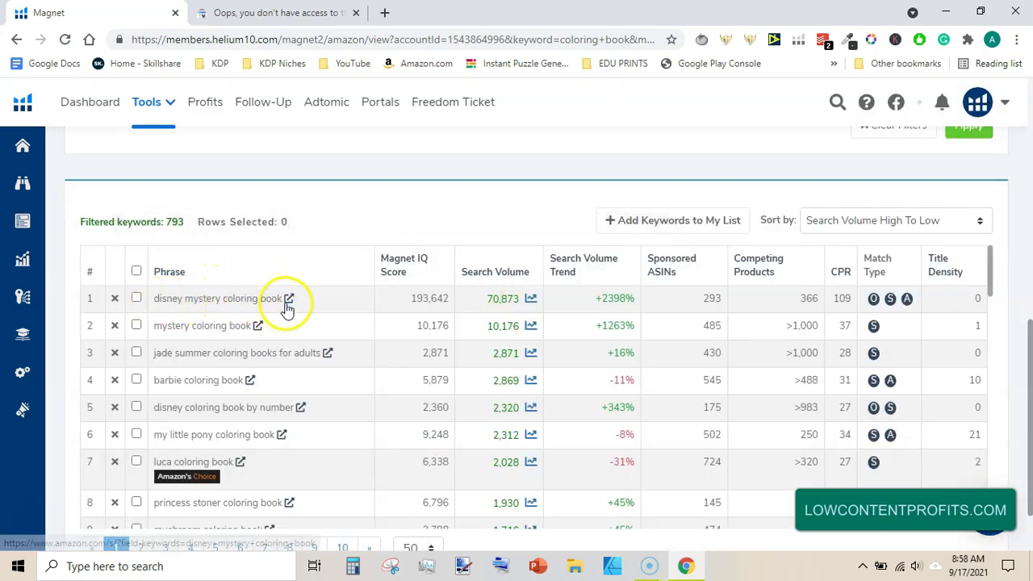
{"action": "left_click_drag", "start_coordinate": [1029, 346], "coordinate": [1029, 378]}
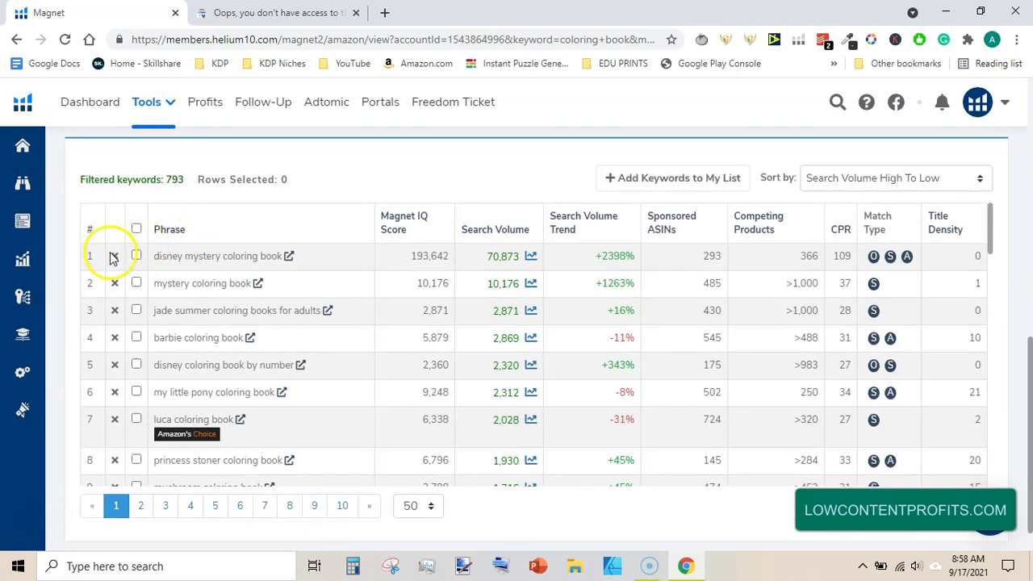
- Exclude phrases containing 'disney', cutting the keyword list from 793 to 783
{"action": "scroll", "coordinate": [733, 250], "scroll_direction": "up", "scroll_amount": 3}
{"action": "left_click", "coordinate": [676, 269]}
{"action": "type", "text": "disney"}
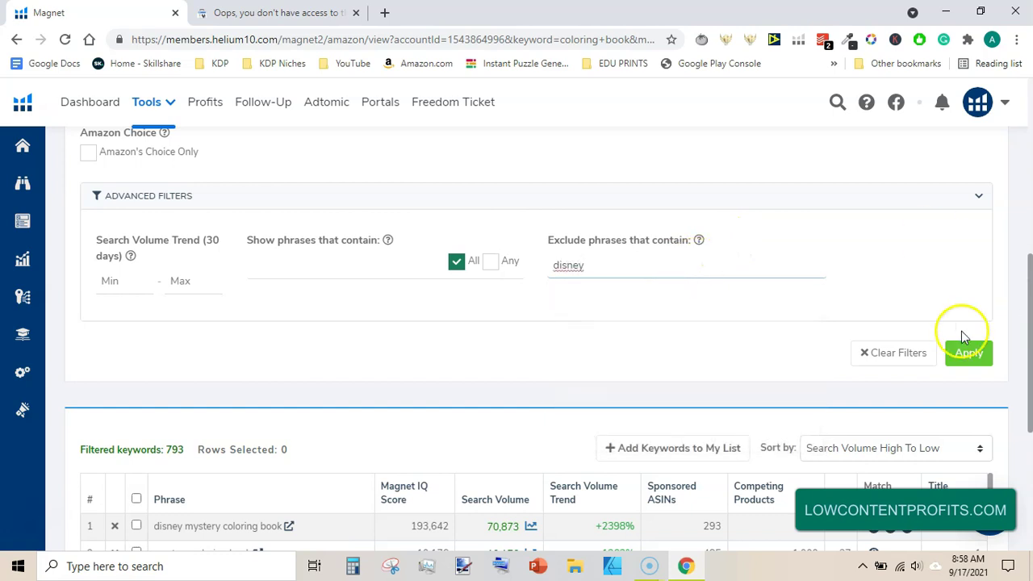
{"action": "left_click", "coordinate": [969, 353]}
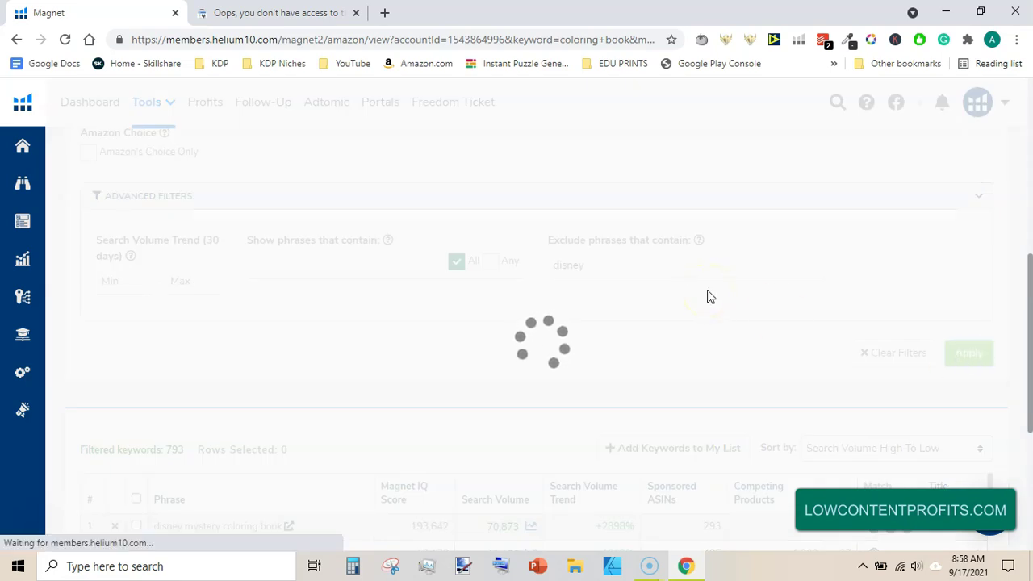
{"action": "scroll", "coordinate": [707, 298], "scroll_direction": "down", "scroll_amount": 3}
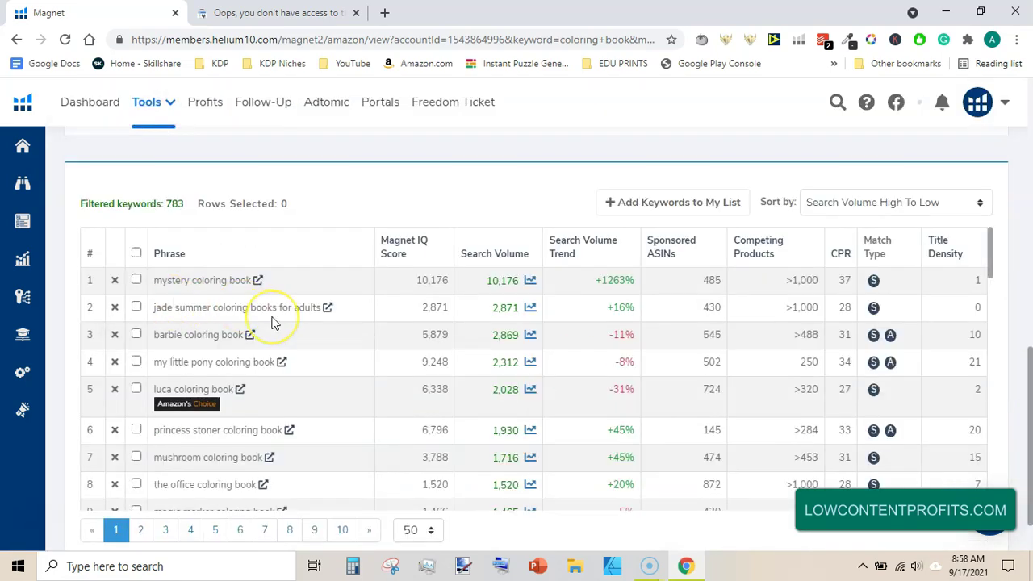
{"action": "left_click", "coordinate": [114, 308]}
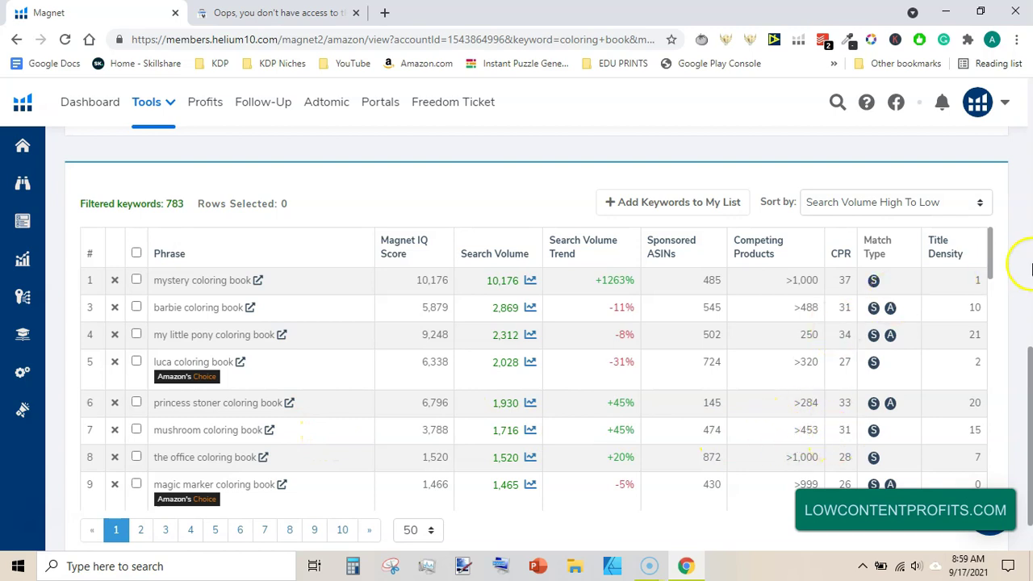
{"action": "left_click_drag", "start_coordinate": [992, 236], "coordinate": [998, 292]}
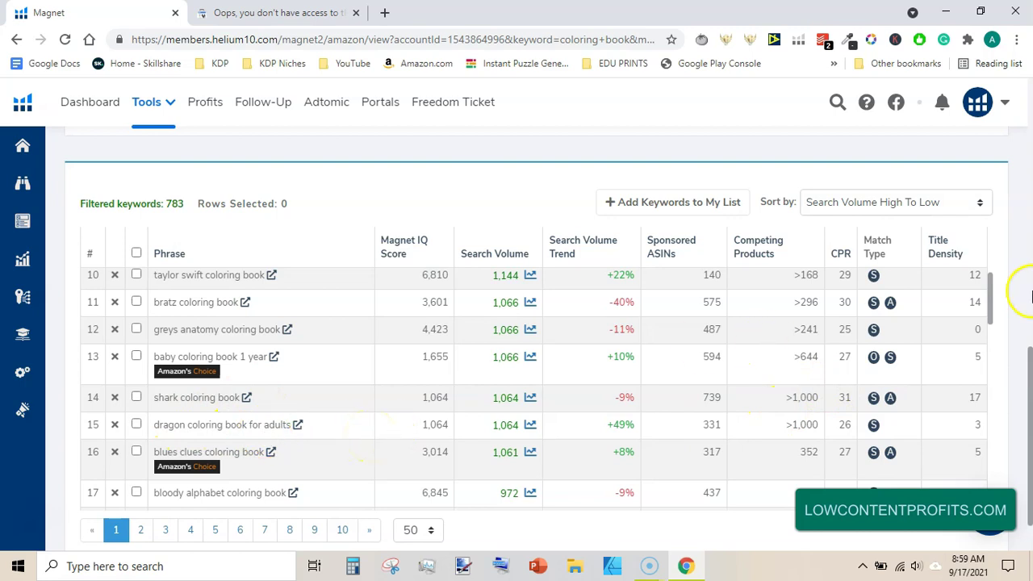
{"action": "left_click_drag", "start_coordinate": [991, 284], "coordinate": [993, 223]}
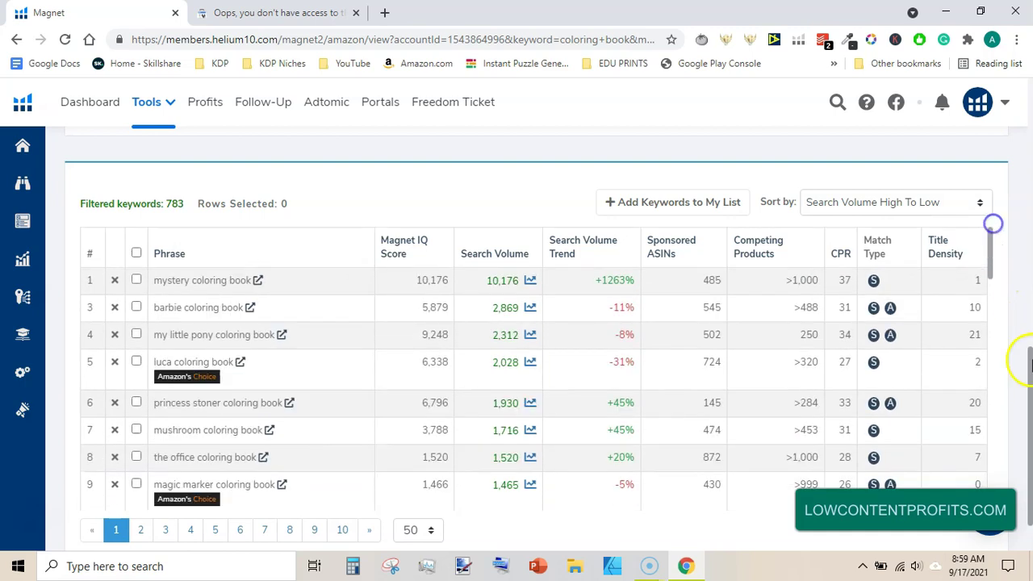
{"action": "left_click_drag", "start_coordinate": [1022, 358], "coordinate": [1029, 144]}
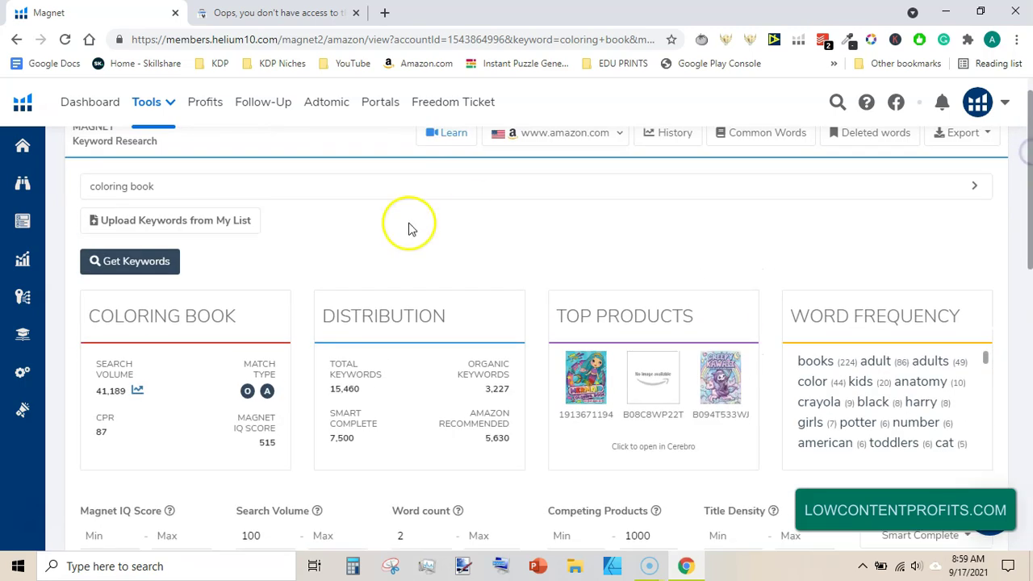